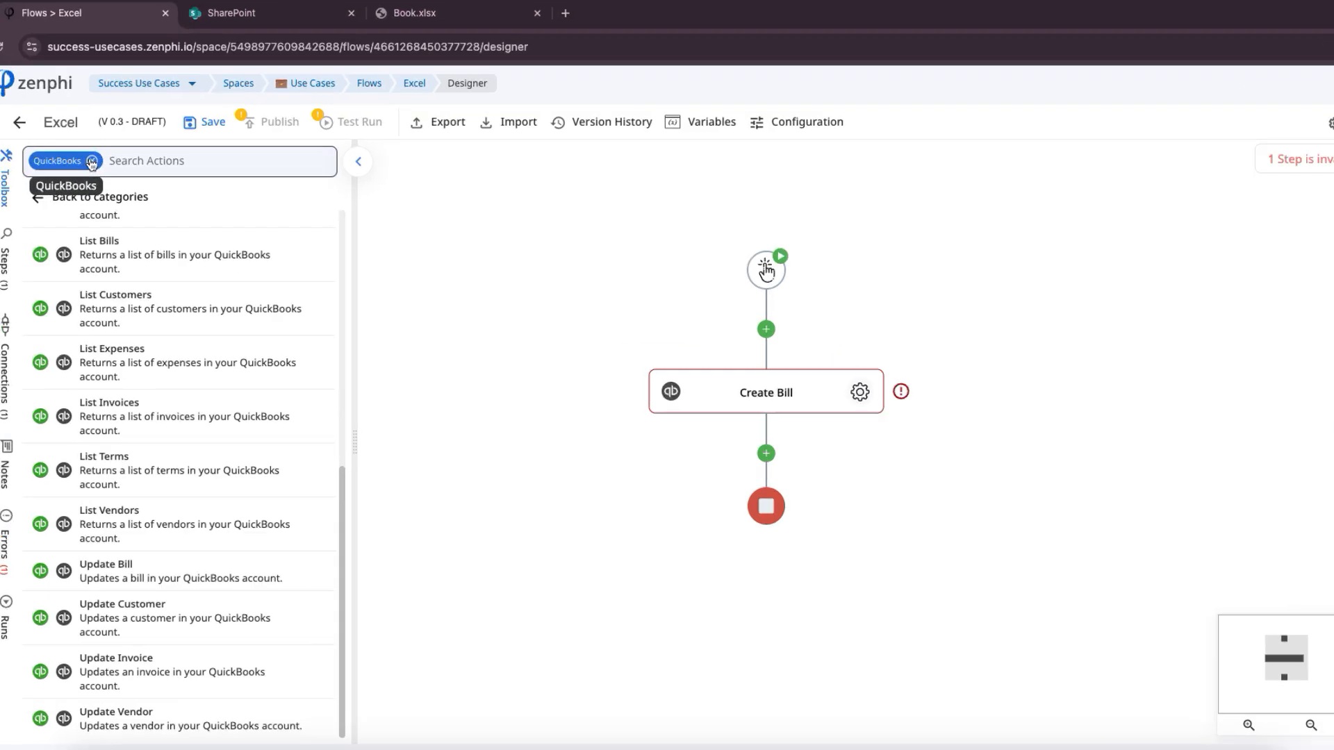
Return to the action categories, open the QuickBooks category and look through its list of actions.
click(148, 184)
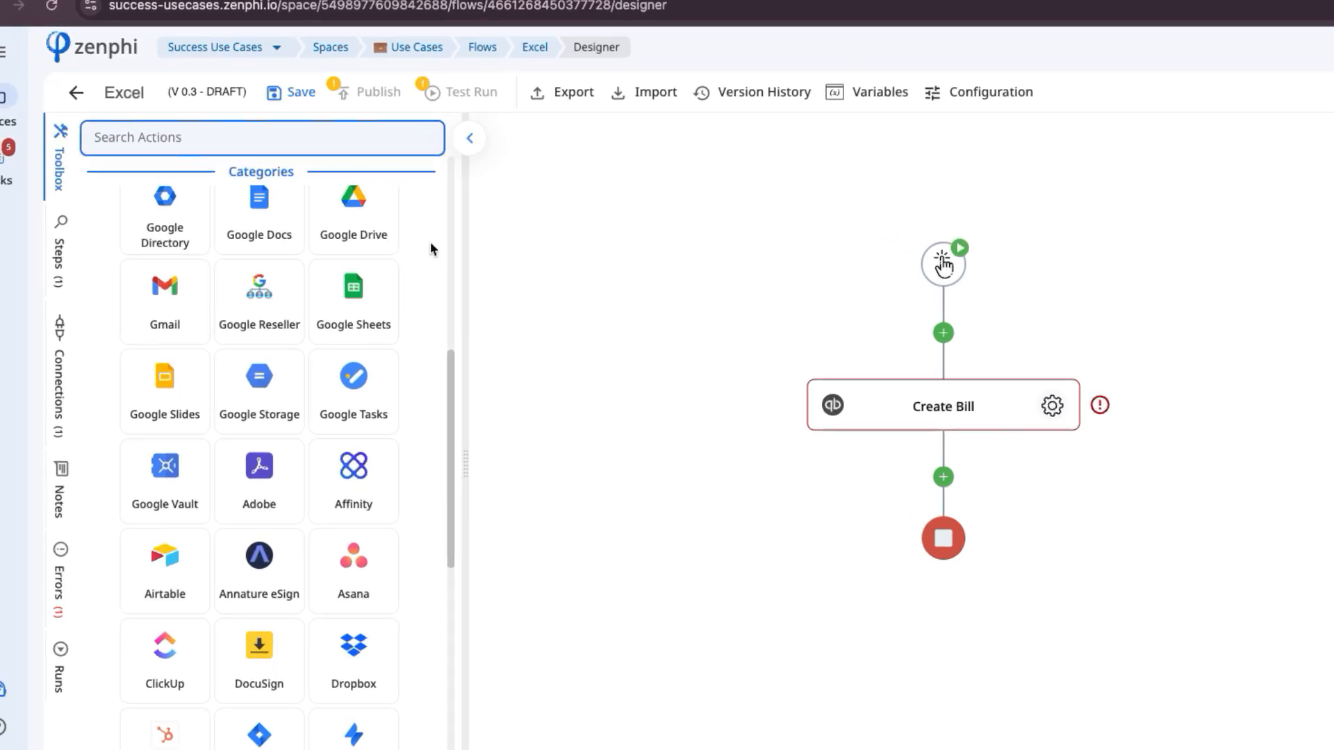
drag(541, 380, 502, 556)
click(455, 660)
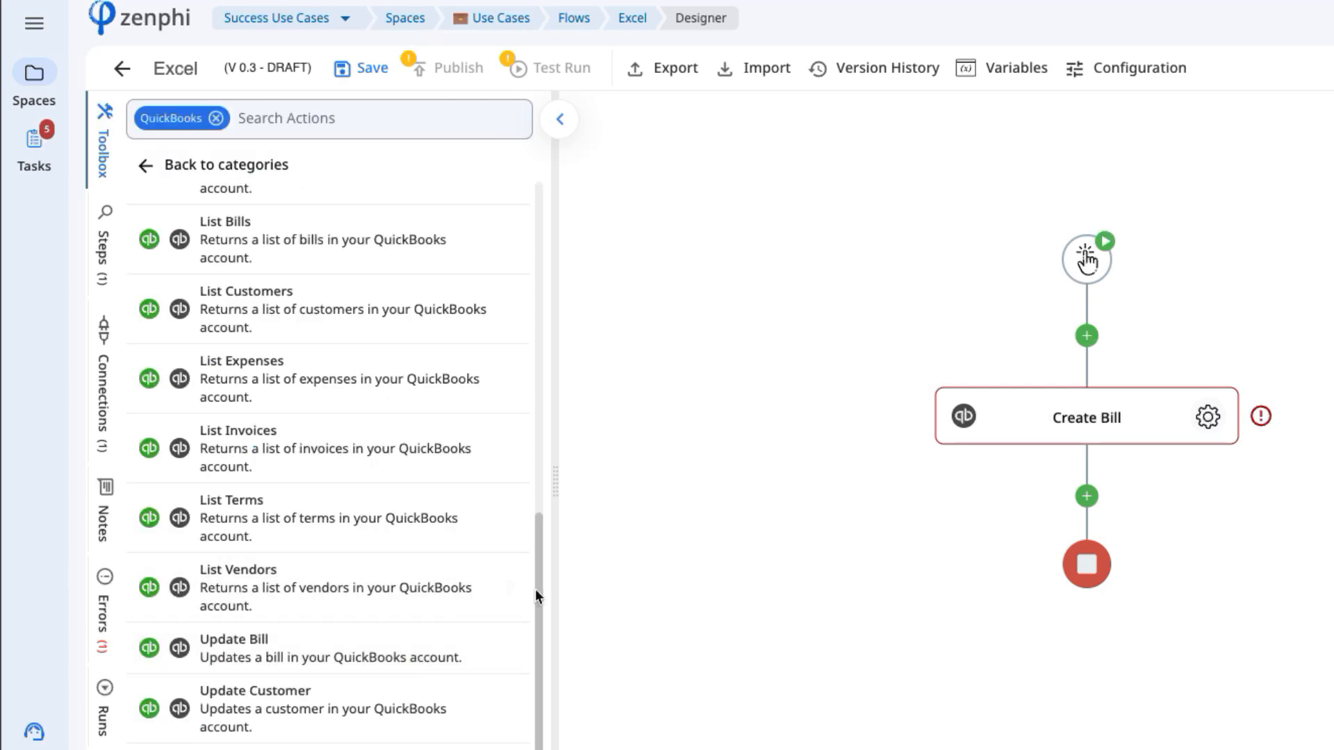
drag(540, 591, 655, 248)
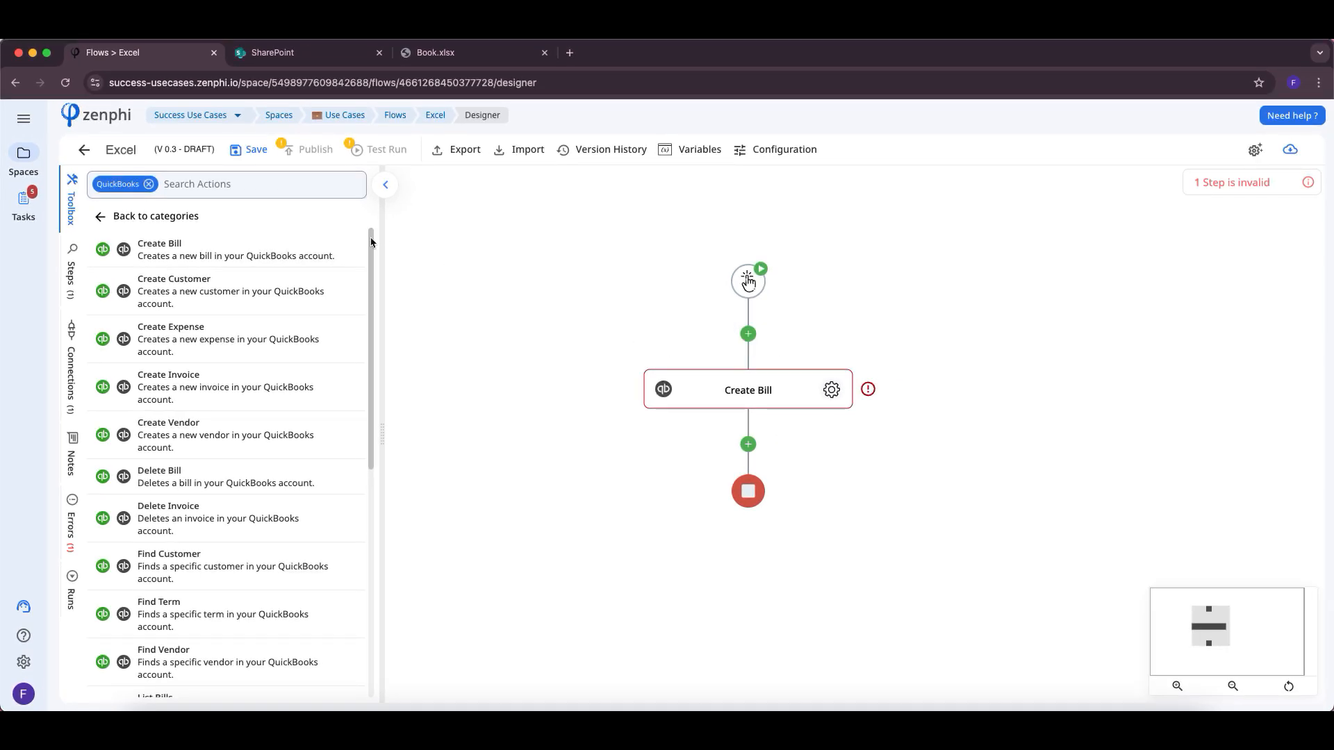
Add a QuickBooks Create Bill step after the existing Create Bill step and open its settings.
drag(286, 257, 868, 431)
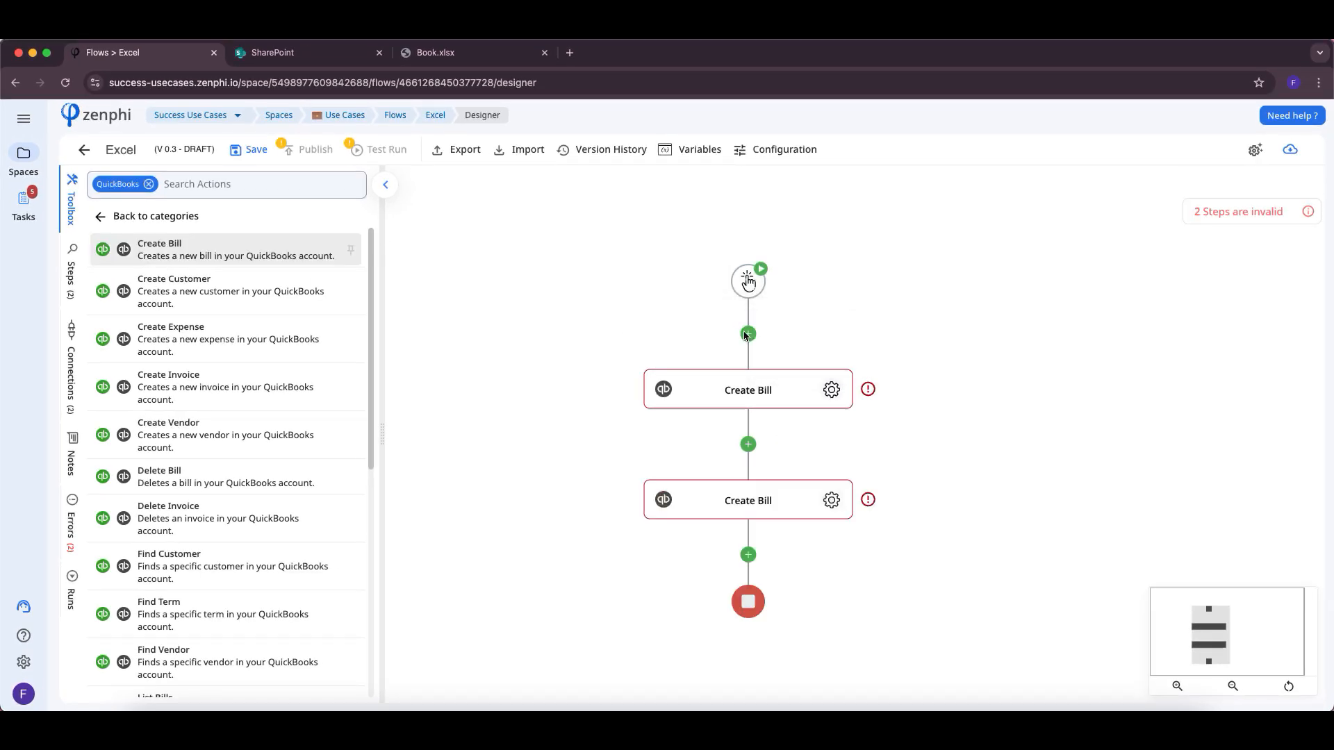
click(831, 500)
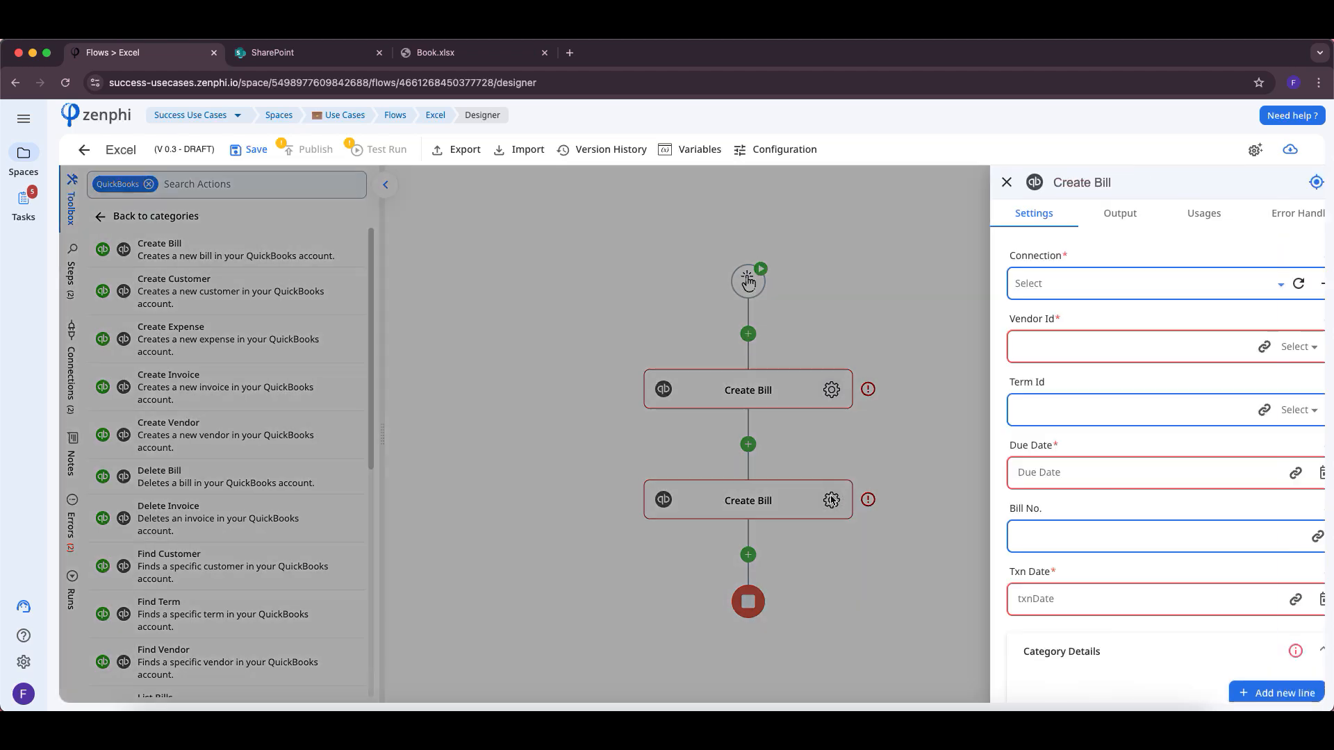
click(1120, 295)
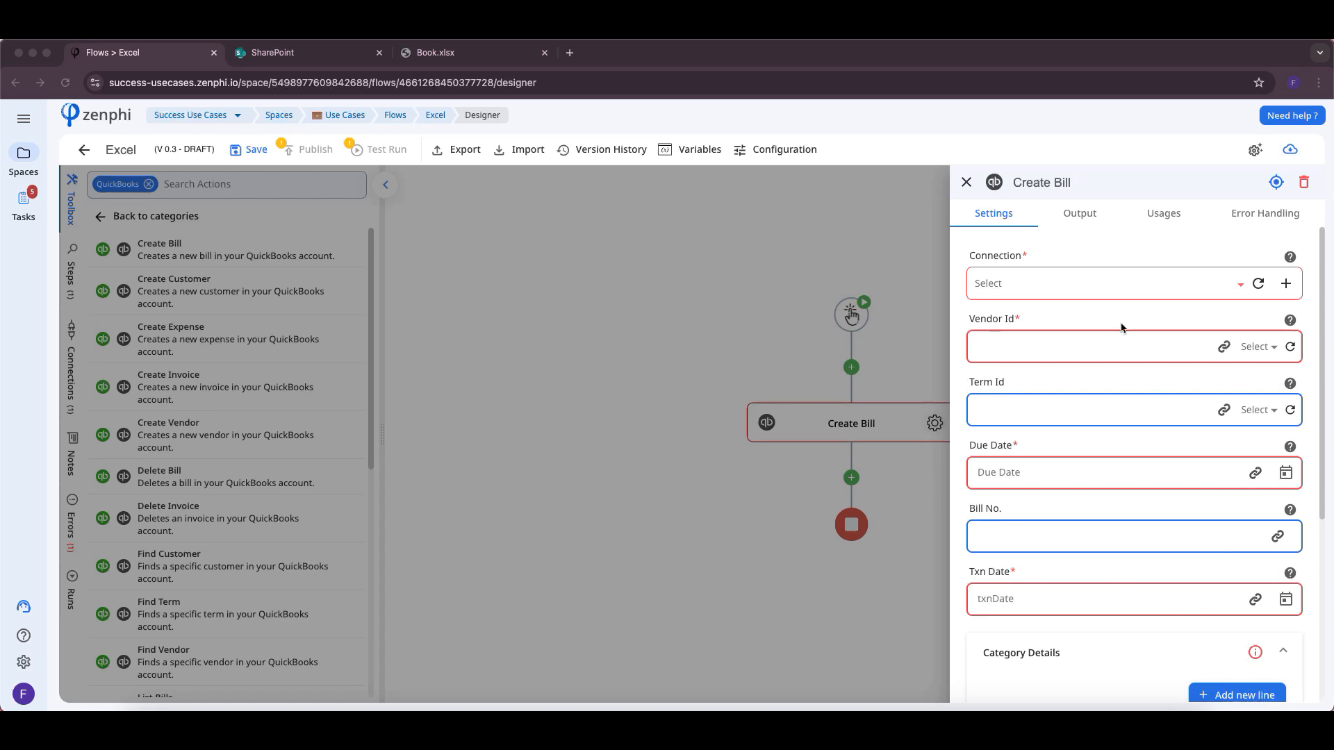
click(1013, 197)
Review the Create Bill fields and add a new line under Category Details.
scroll(1325, 308, down, 1)
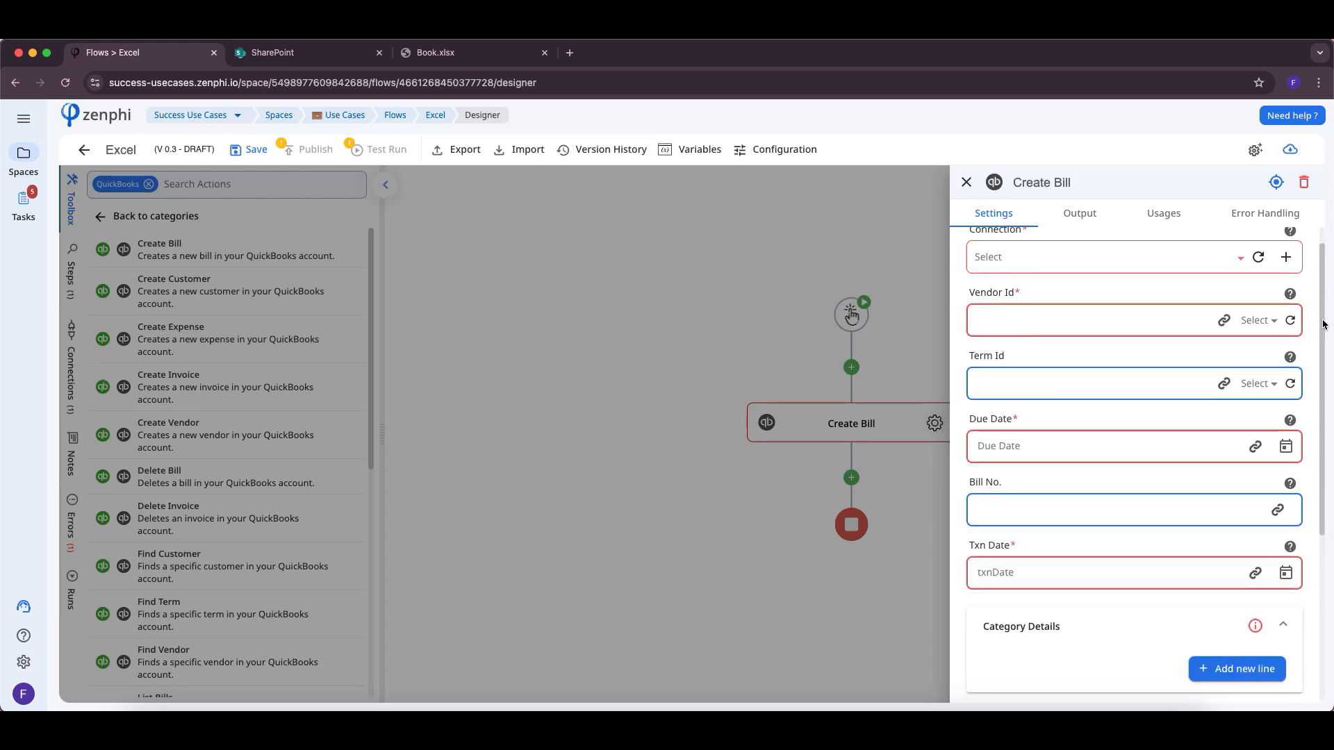
scroll(1323, 325, down, 2)
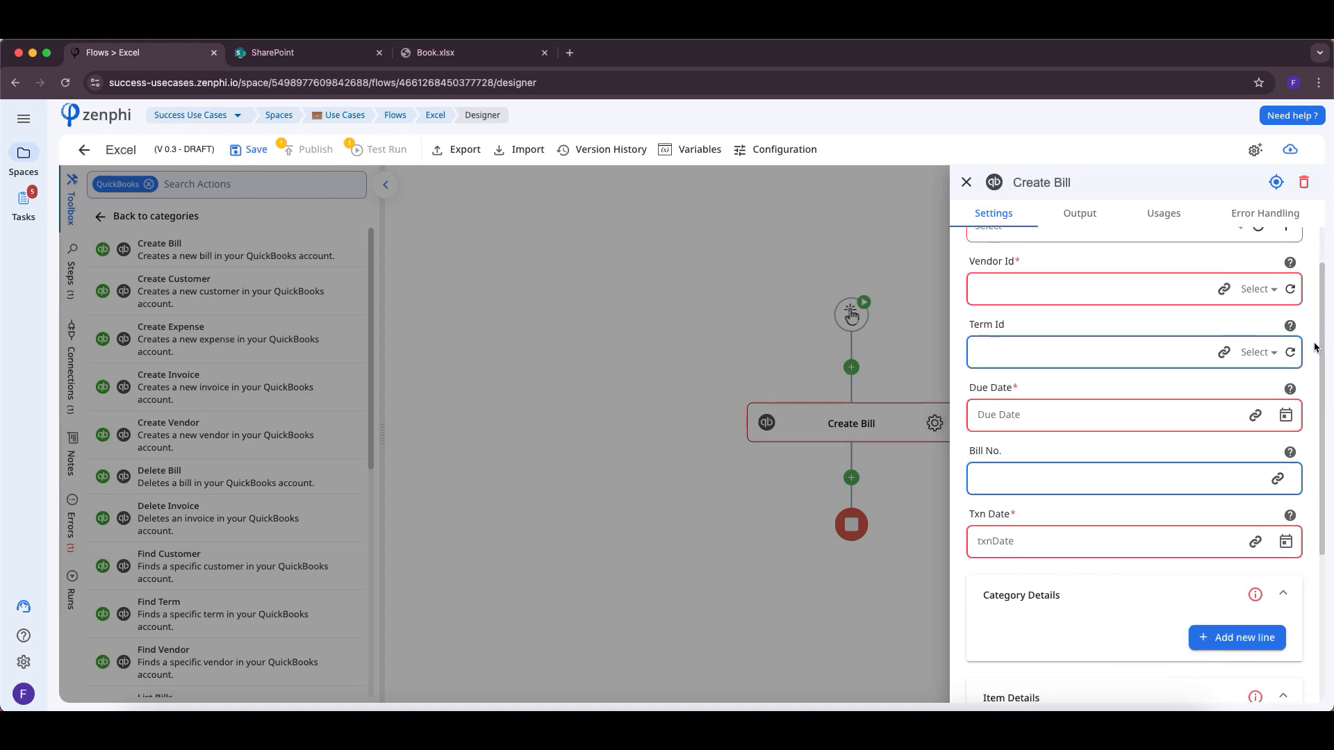
scroll(1313, 349, down, 2)
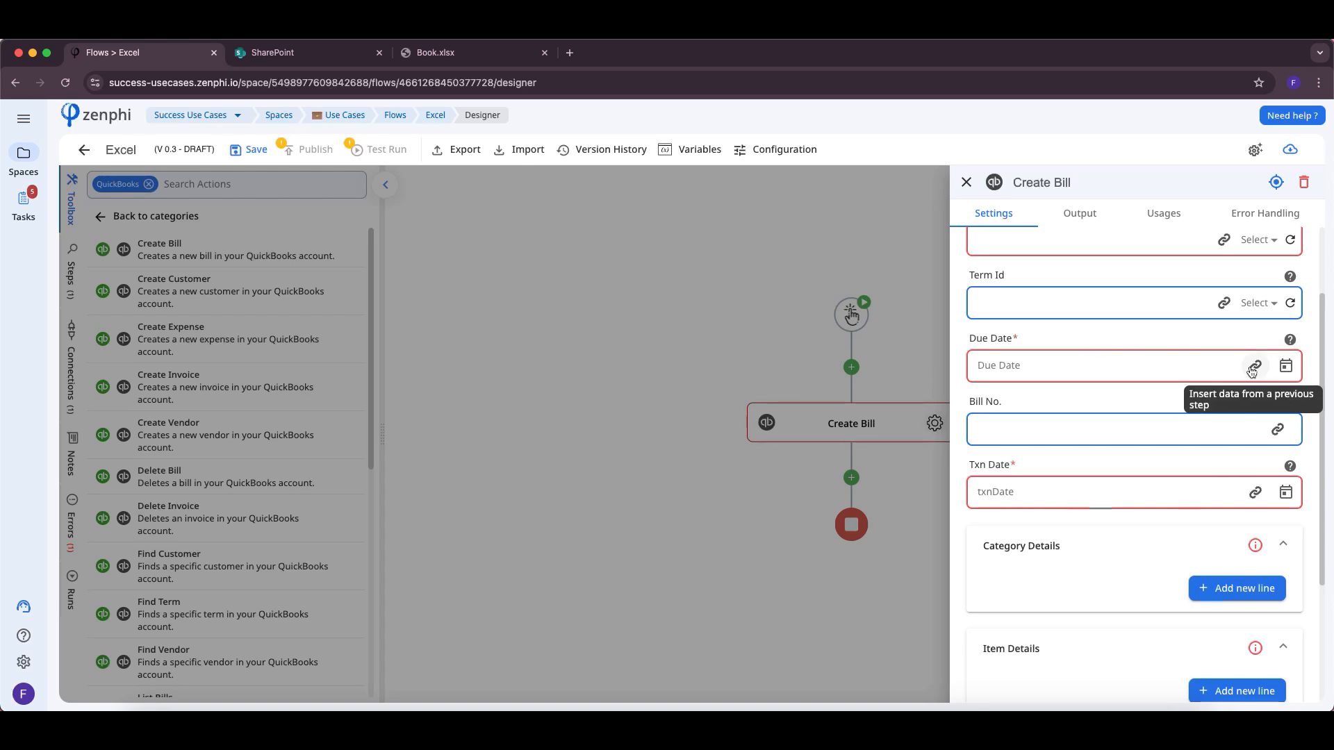
scroll(1324, 372, down, 2)
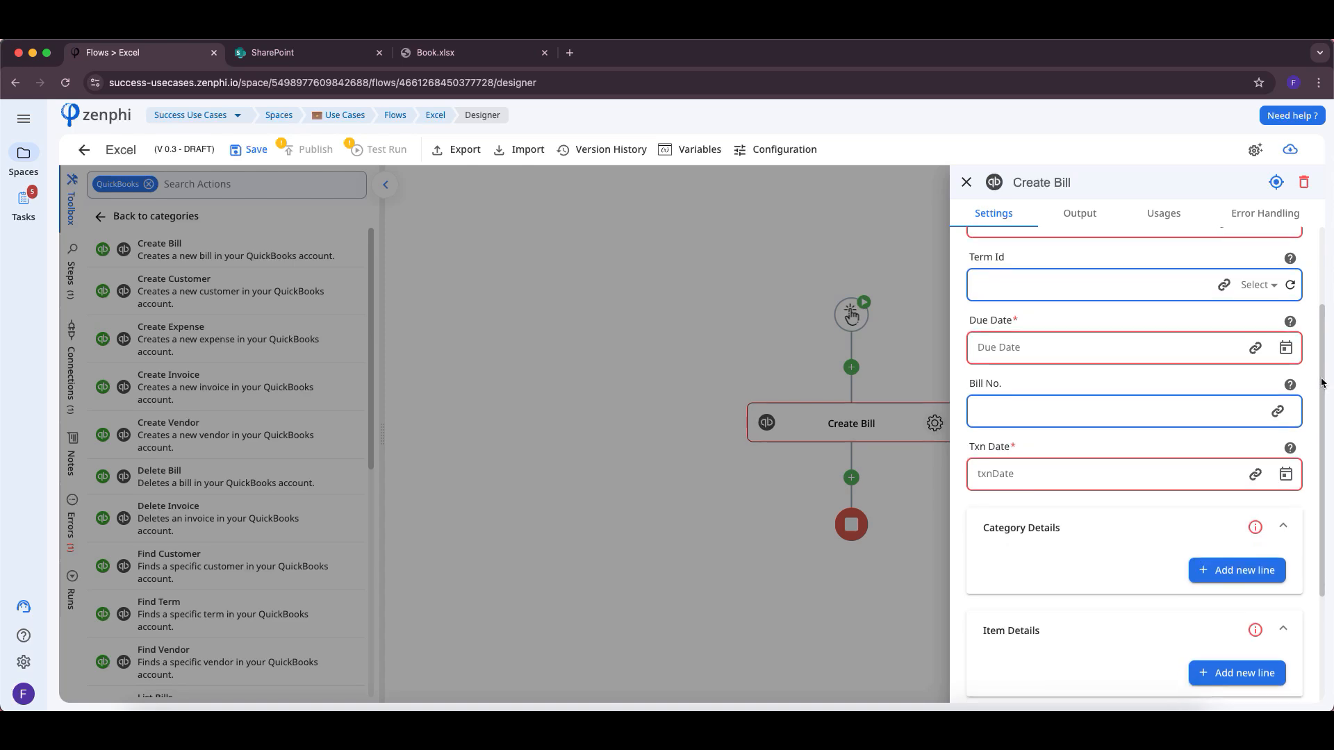
scroll(1313, 398, down, 3)
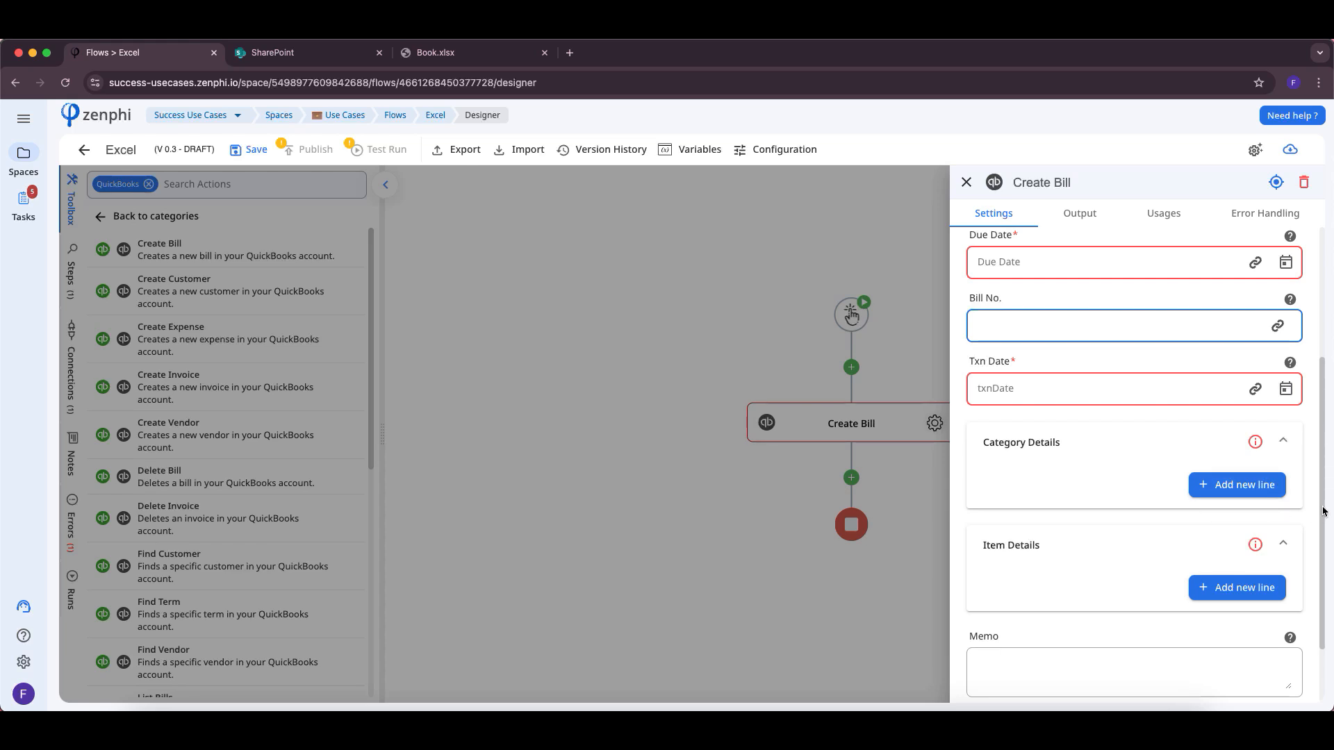
scroll(1325, 508, down, 1)
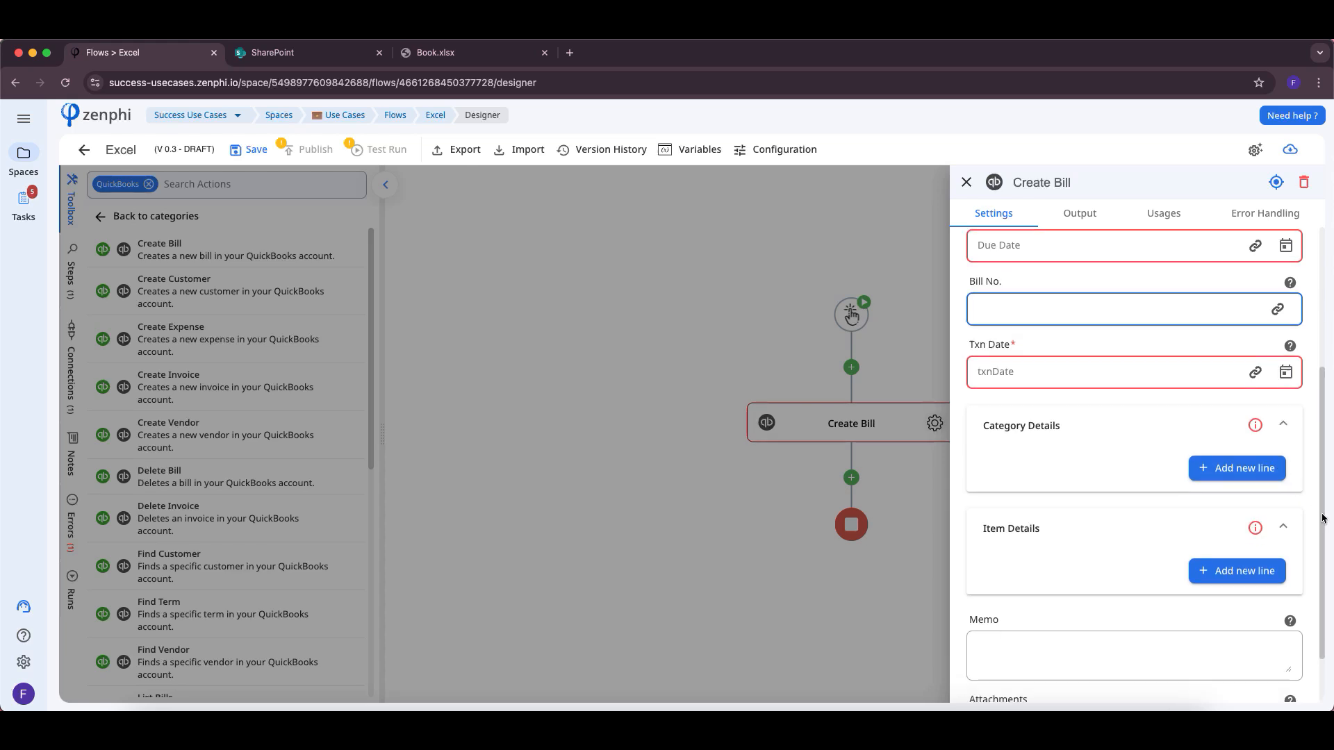
click(1237, 468)
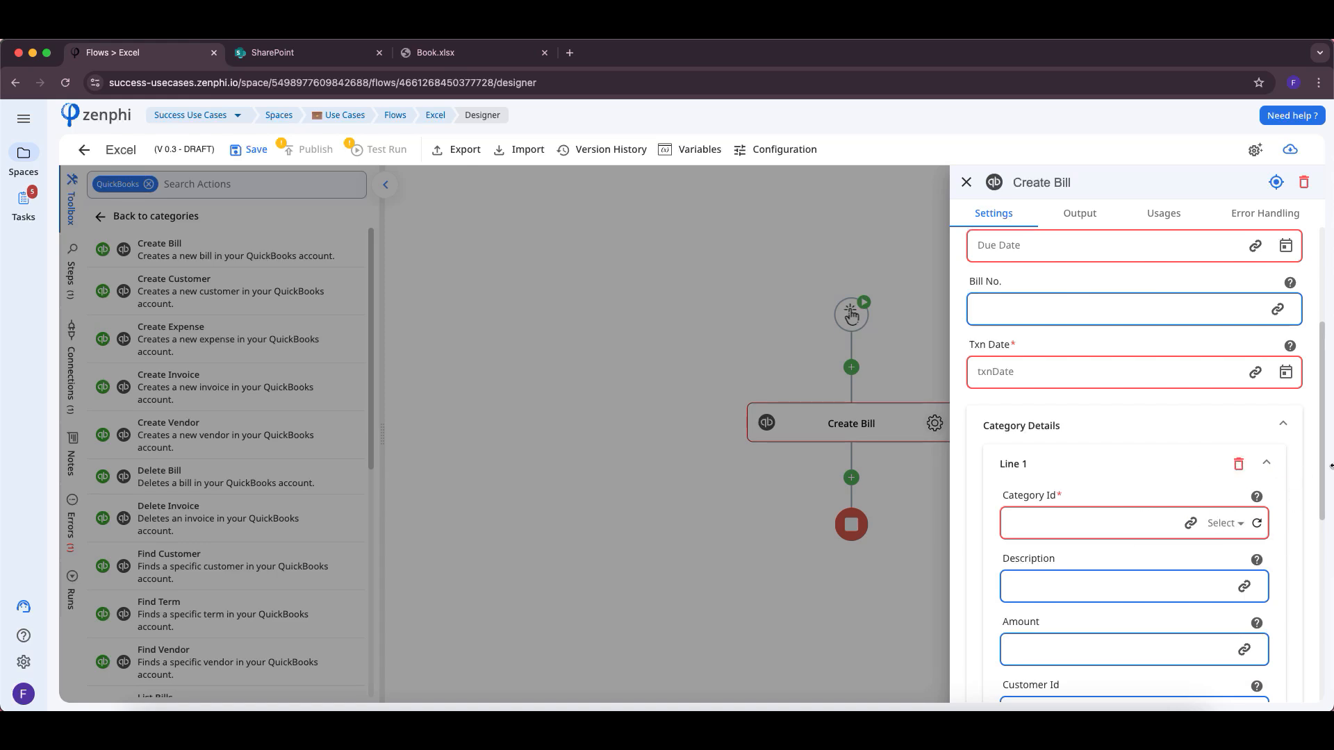
scroll(1325, 457, down, 3)
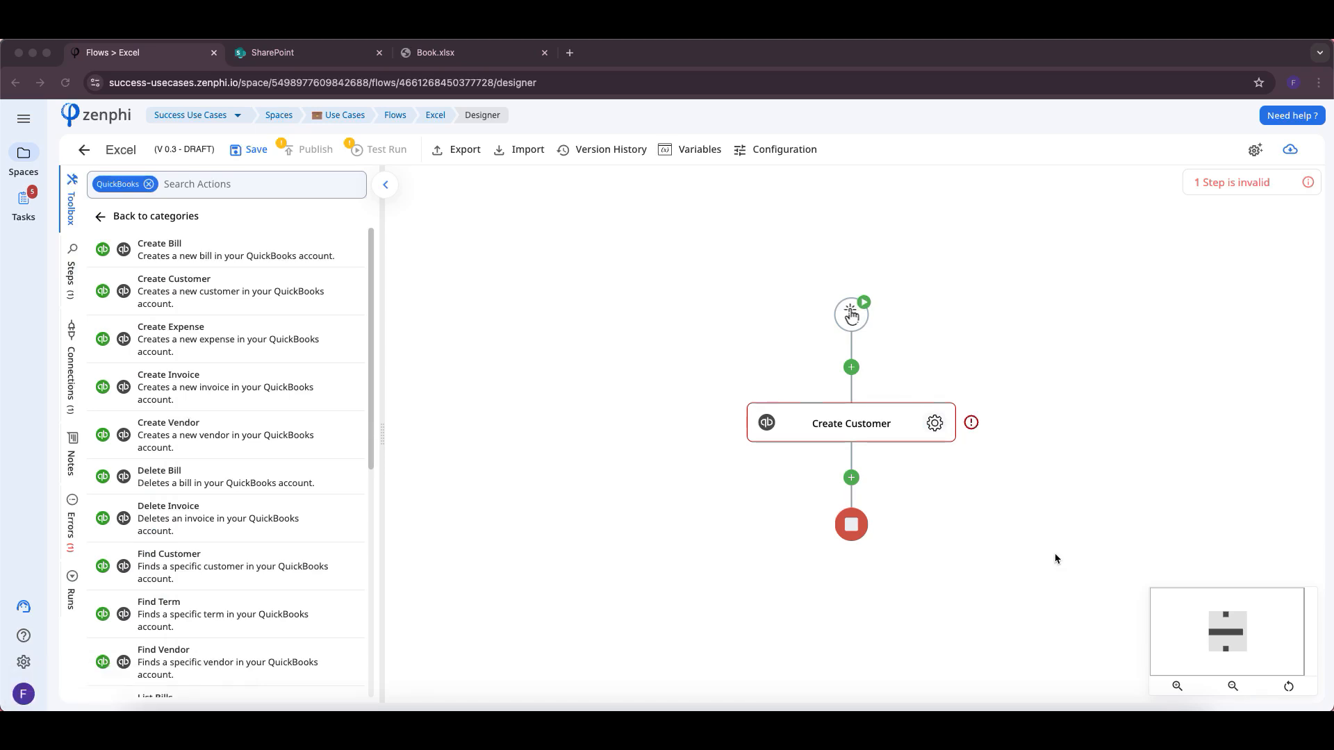
Open the Create Customer step's settings and examine its fields from the connection down to the opening balance.
click(934, 427)
click(934, 425)
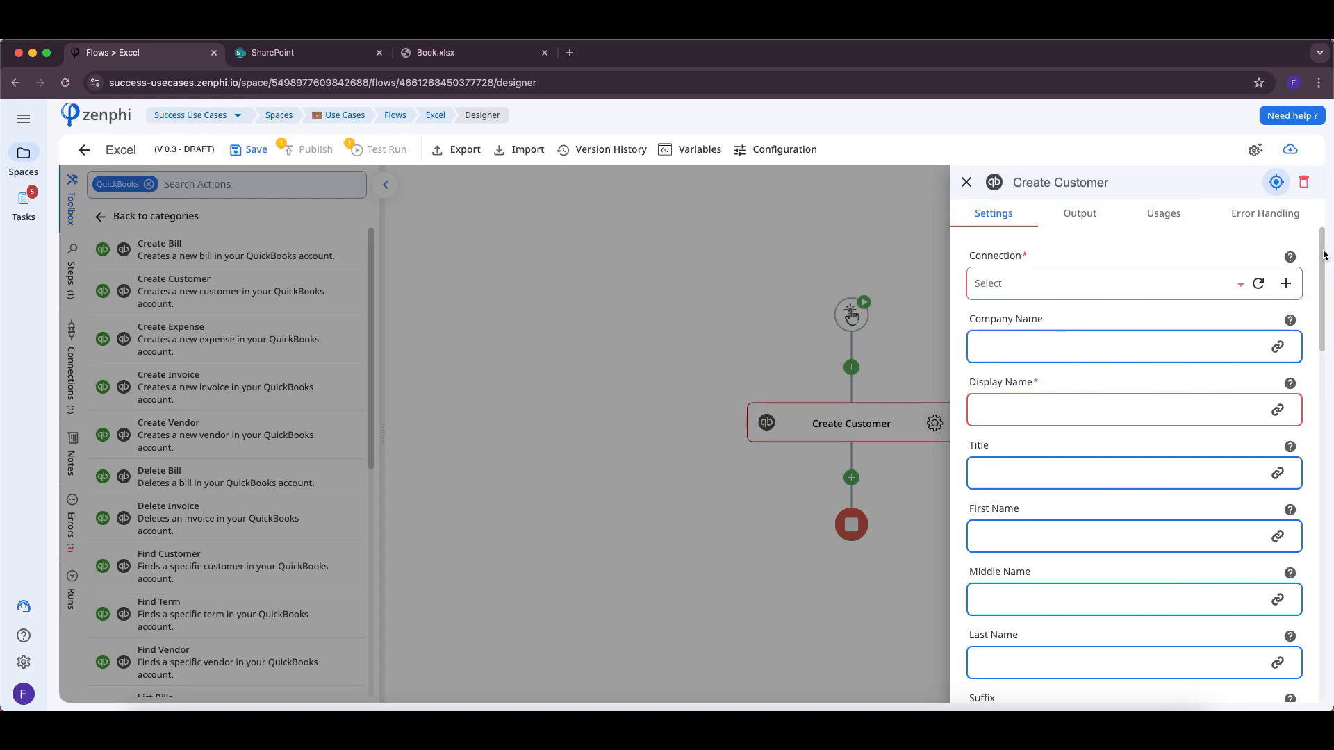
drag(1324, 255, 1322, 272)
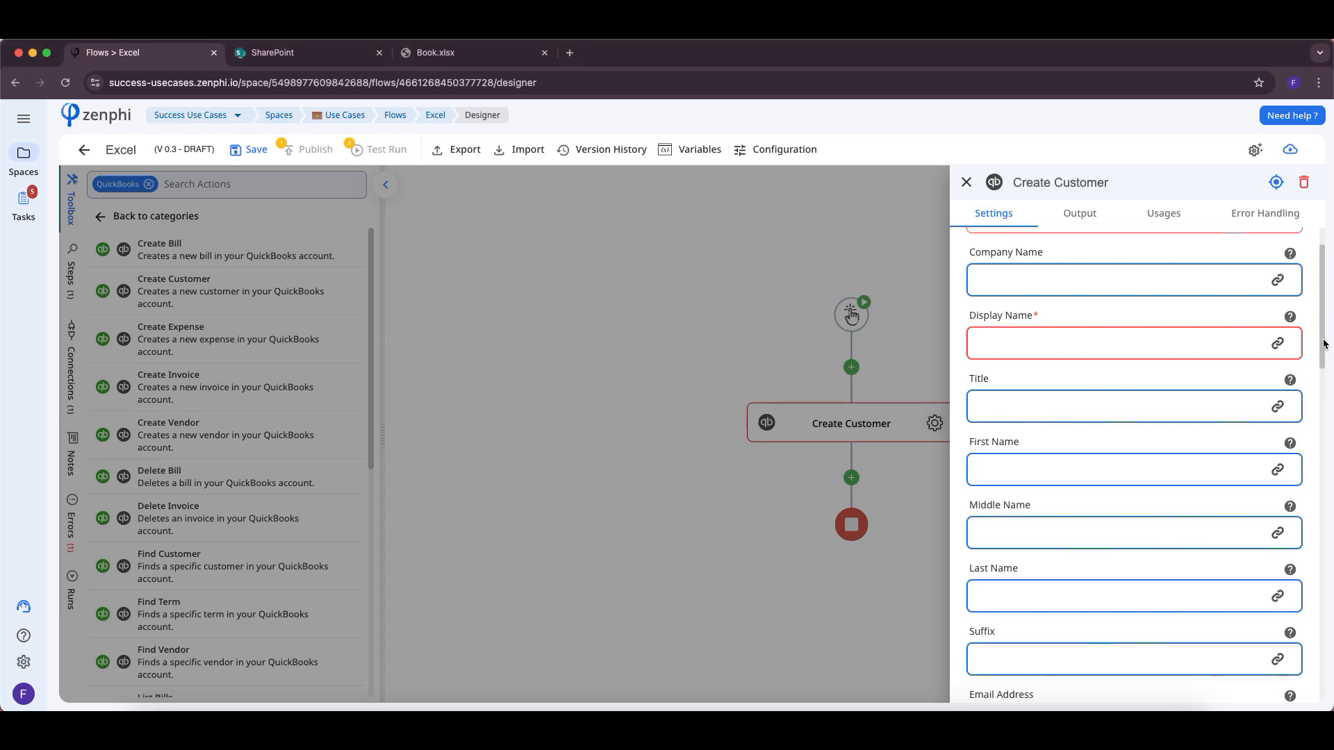
scroll(1325, 334, up, 2)
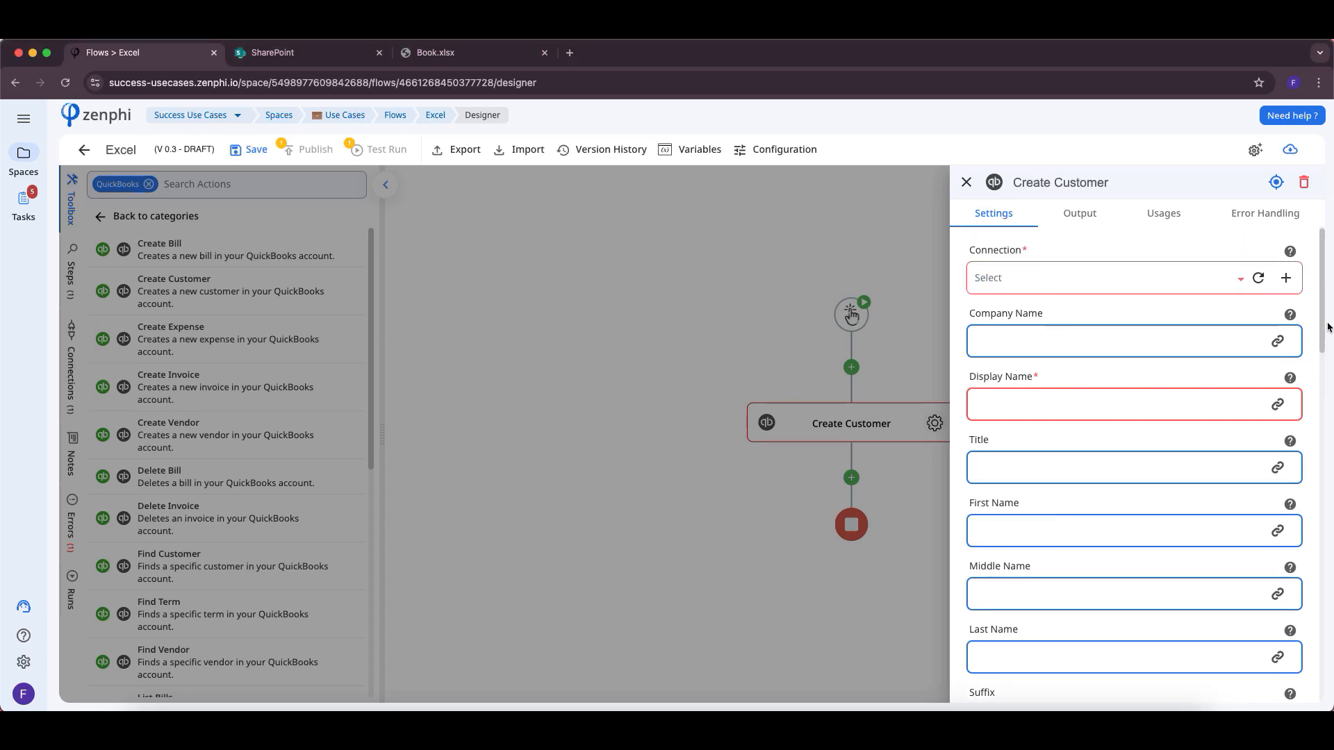
scroll(1328, 327, up, 1)
scroll(1329, 325, down, 9)
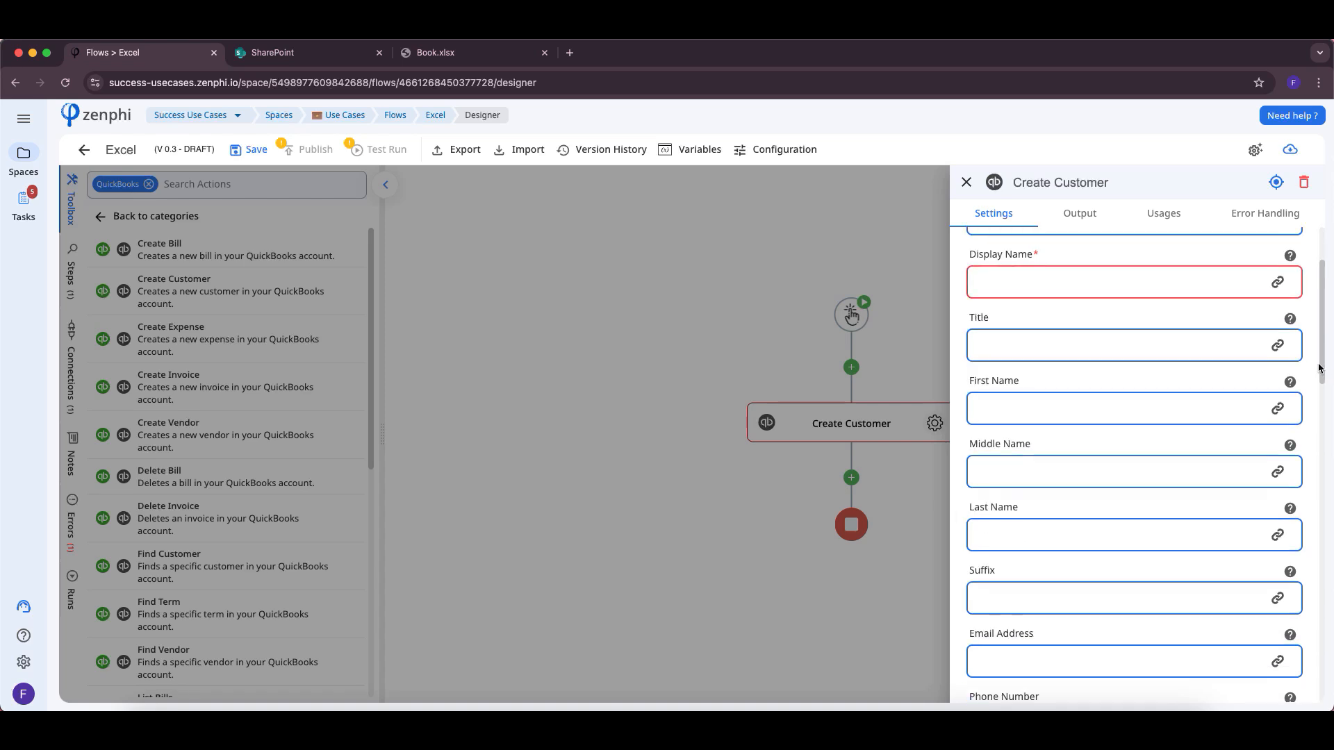
scroll(1294, 478, down, 6)
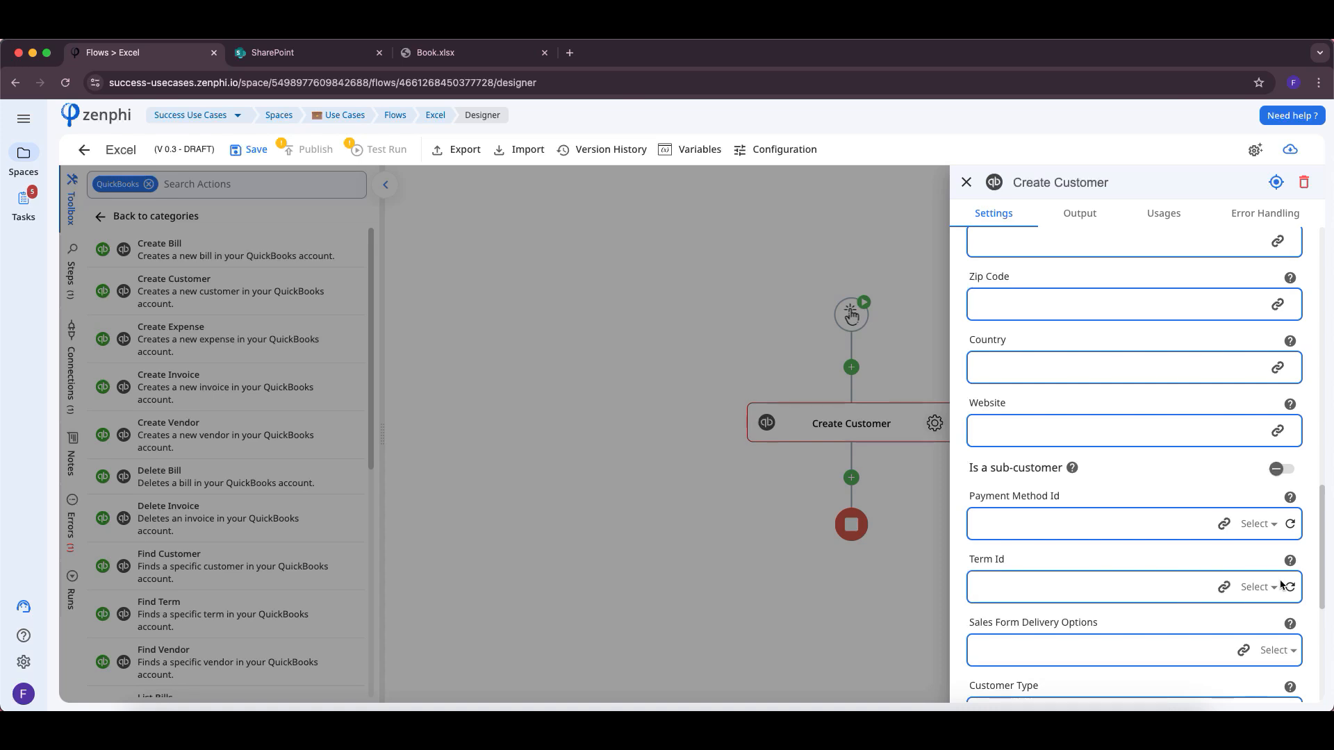
scroll(1281, 585, down, 3)
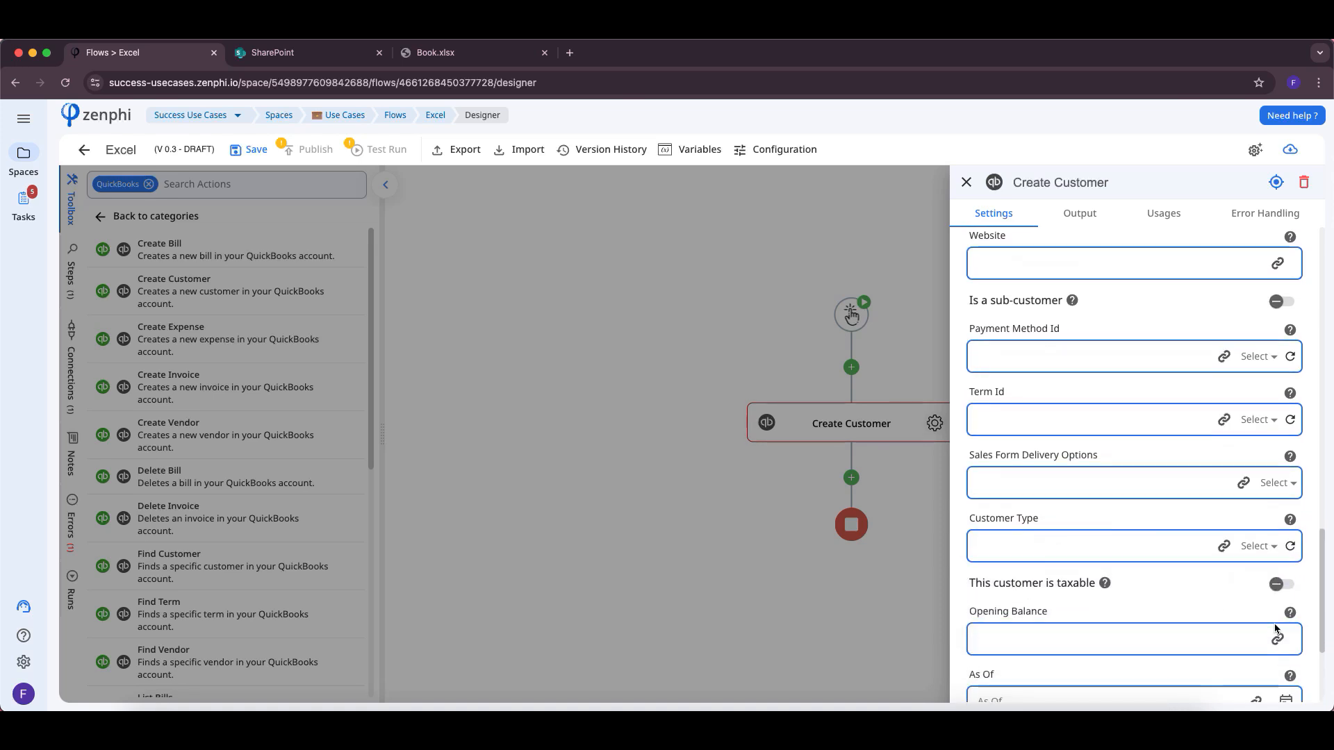
scroll(1274, 638, down, 2)
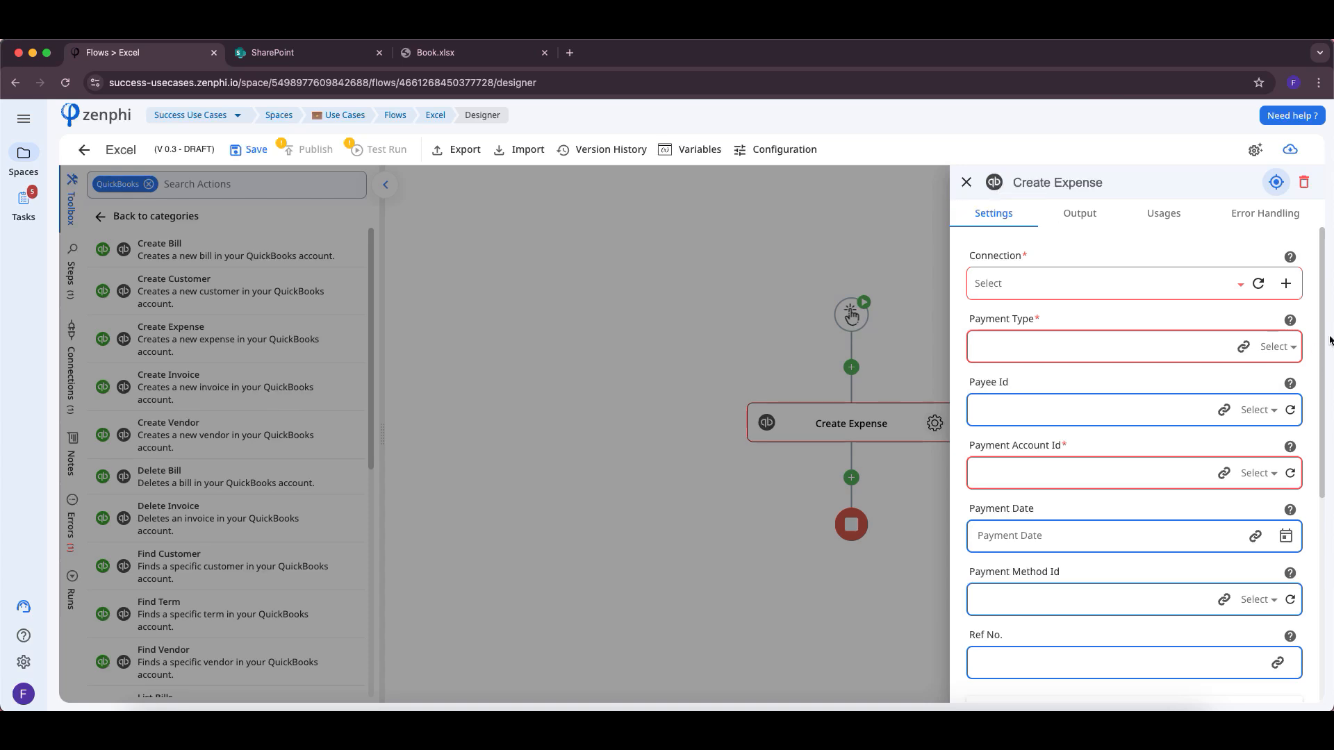
Check the available payment types in the Create Expense settings and look through the remaining fields.
click(1271, 347)
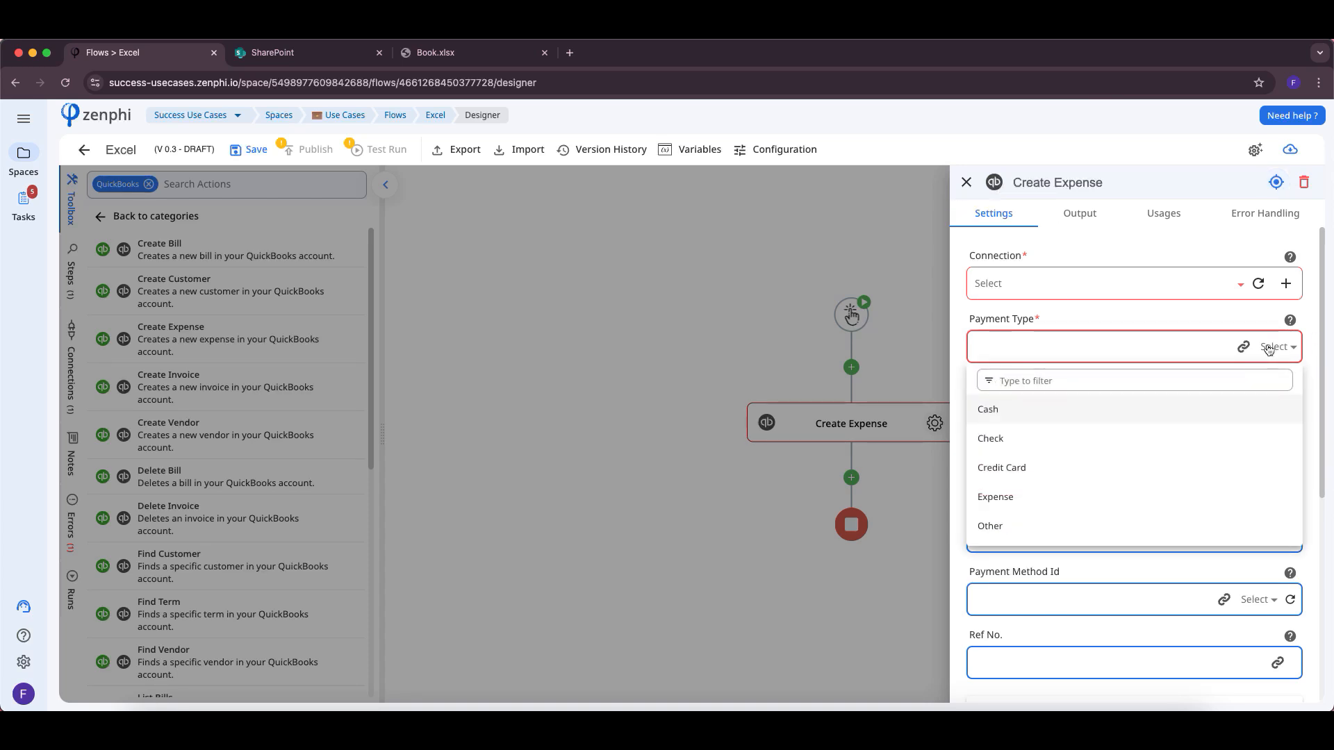
click(1269, 348)
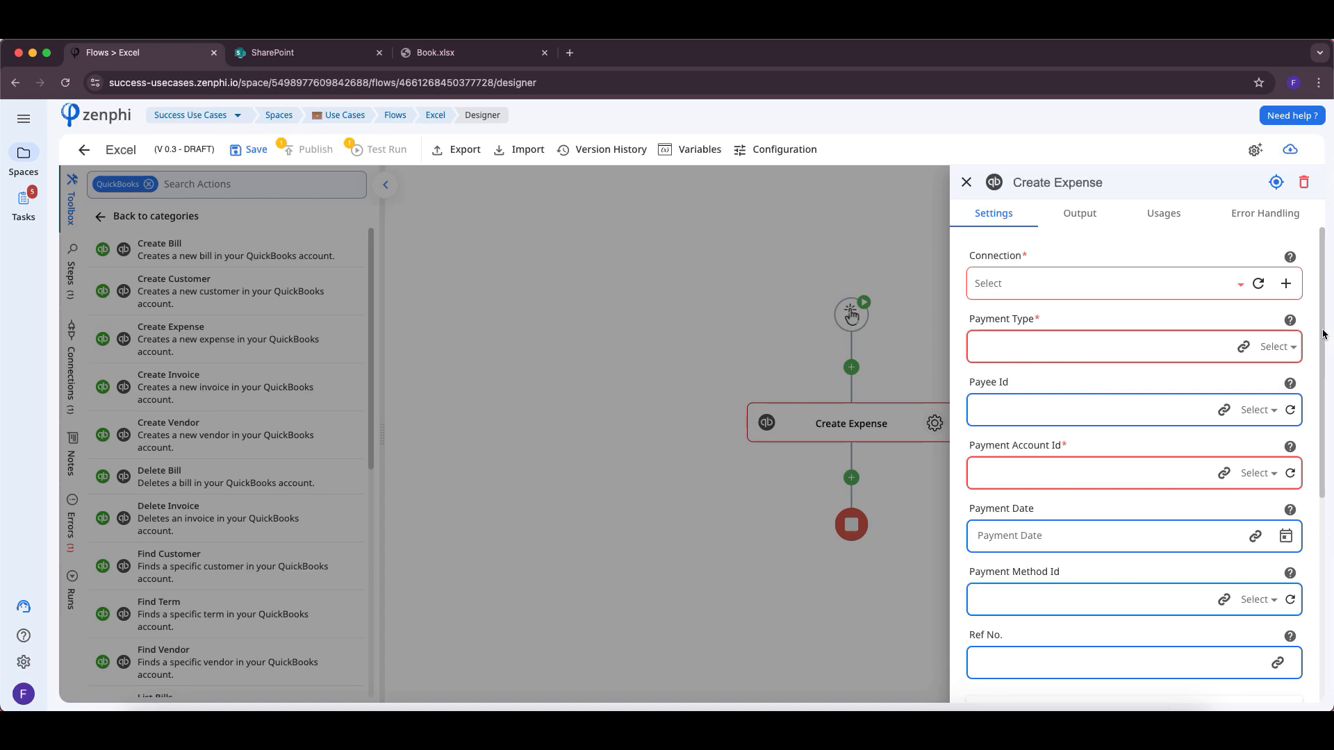
drag(1322, 336, 1289, 454)
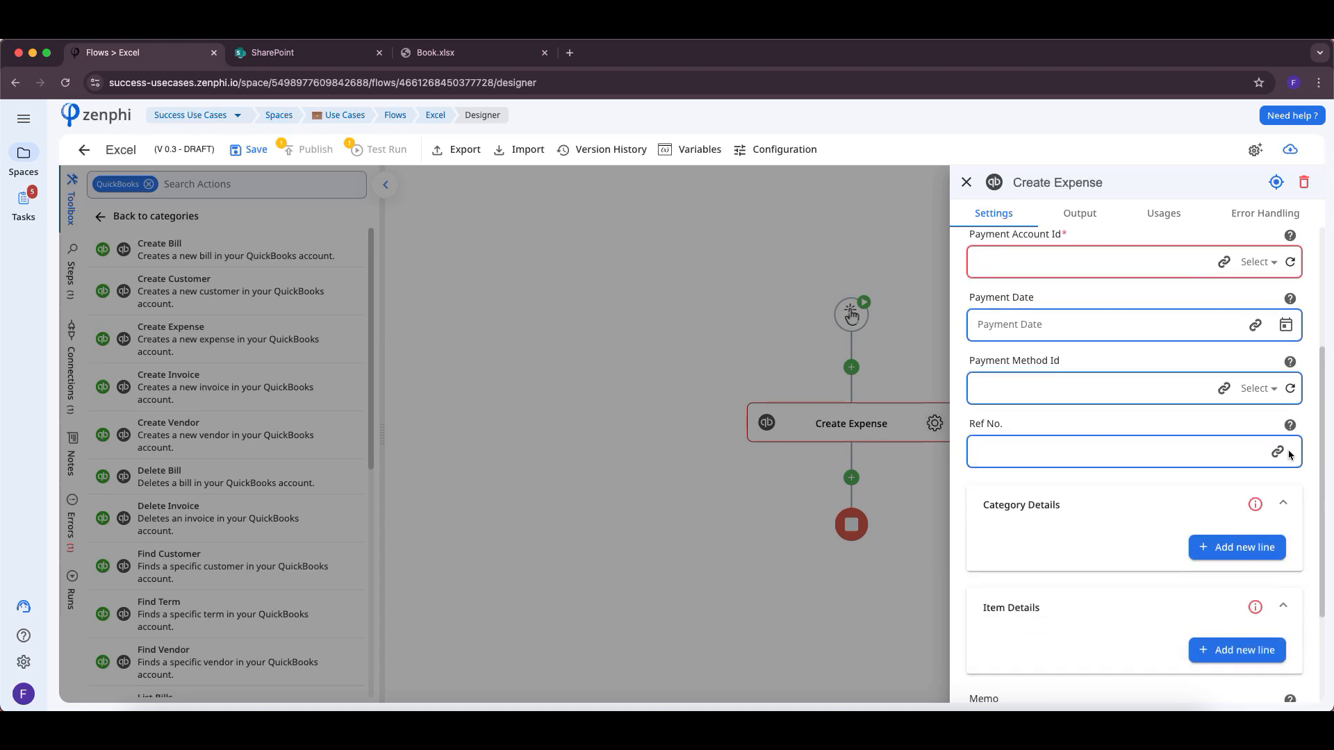
scroll(1289, 454, down, 4)
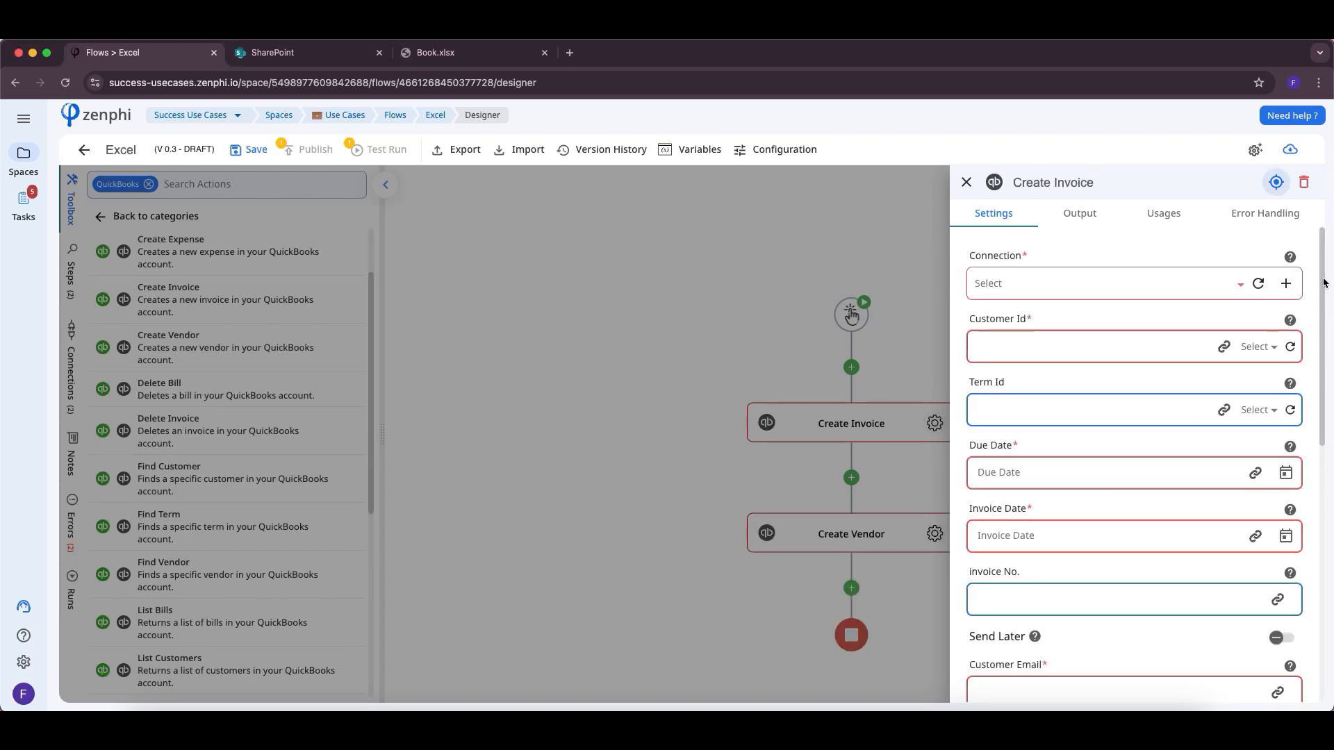
Review the Create Invoice fields and enable the Send Later option.
drag(1324, 283, 1307, 388)
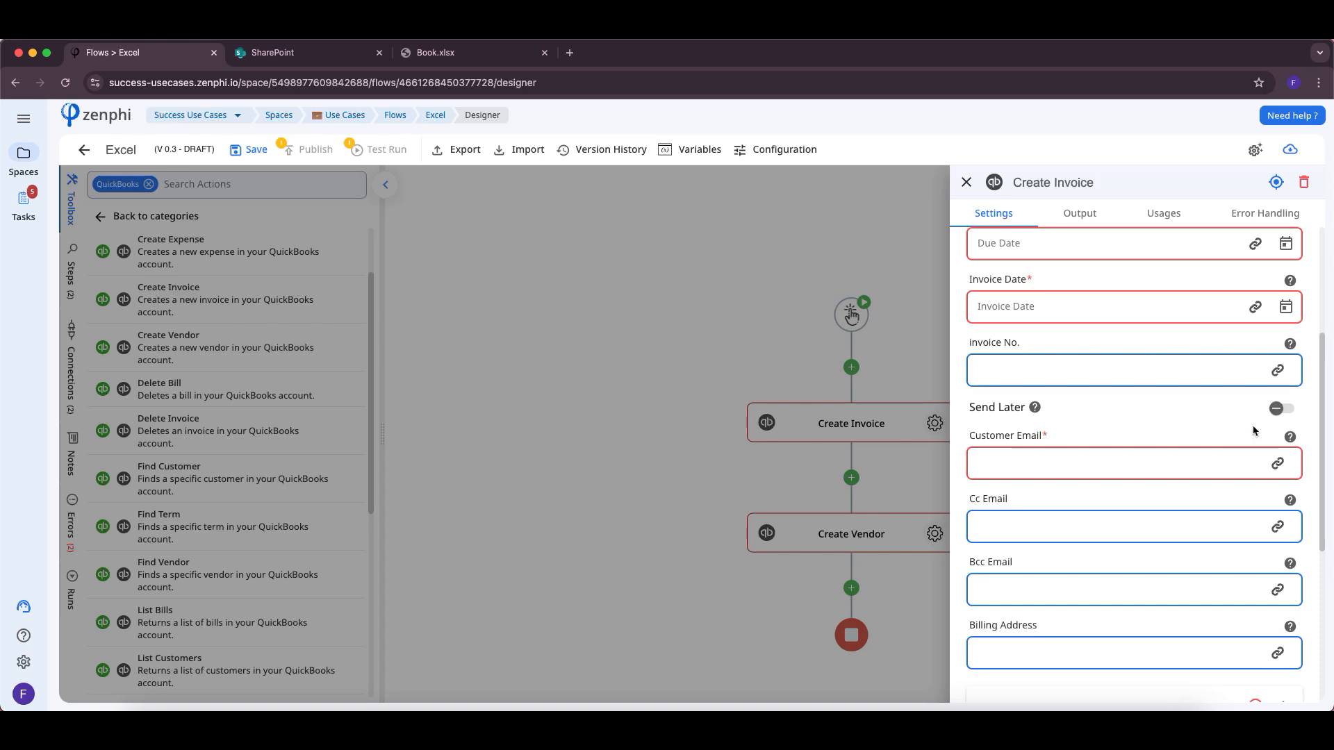
click(1136, 464)
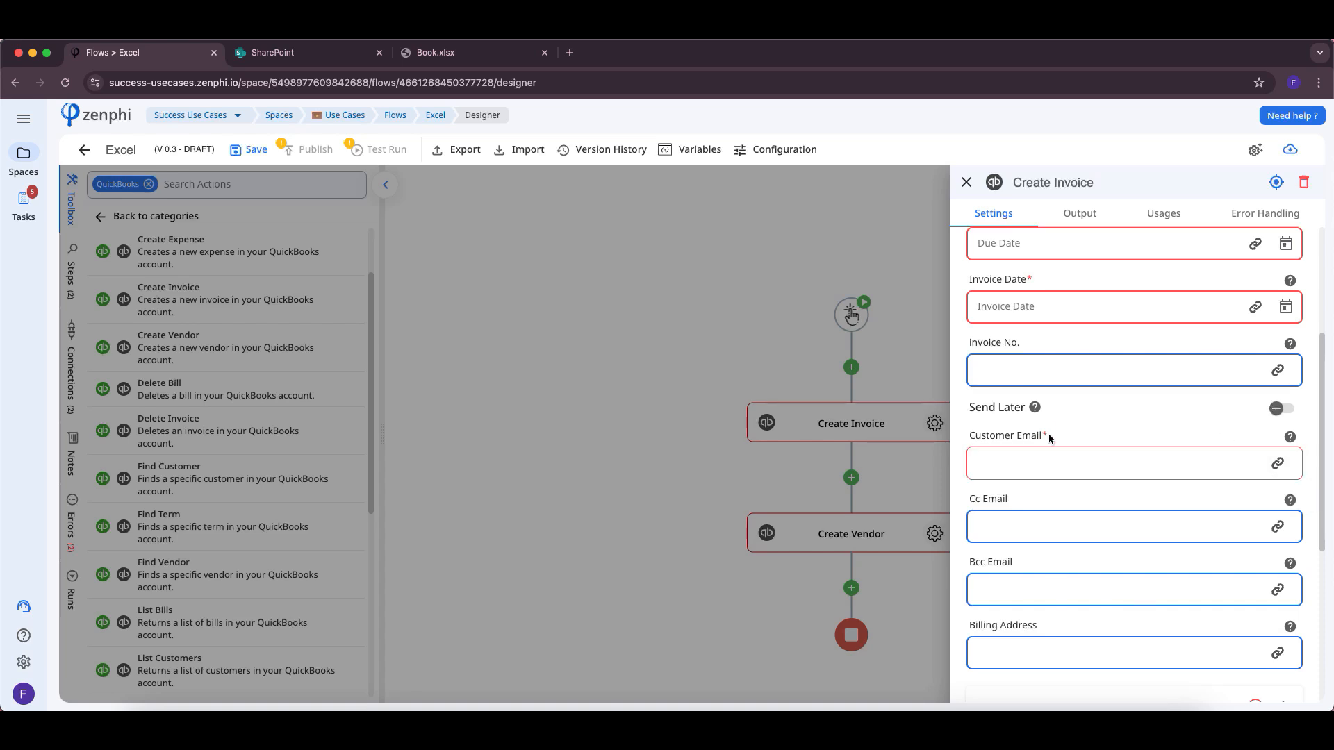
mouse_move(1037, 413)
click(1282, 409)
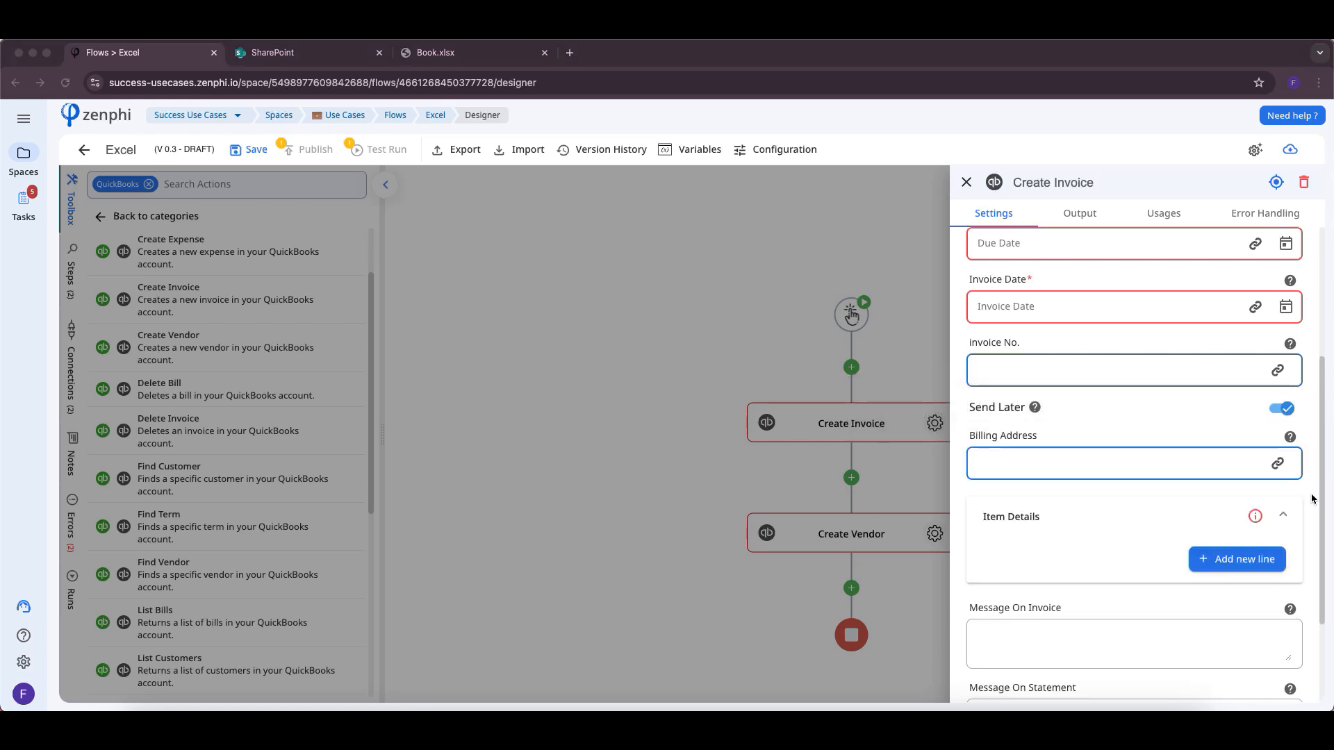
click(1323, 532)
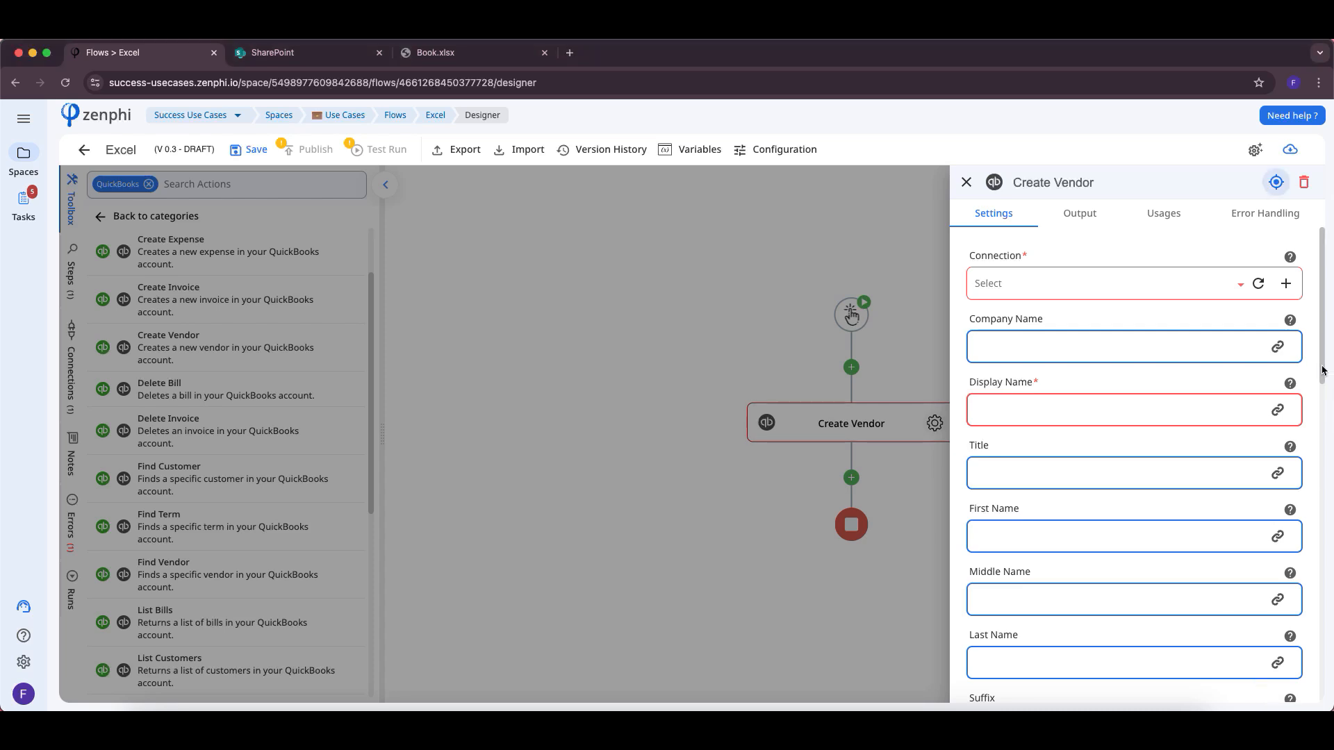
Look through the fields in the Create Vendor step's settings.
scroll(1325, 425, down, 6)
scroll(1324, 467, down, 6)
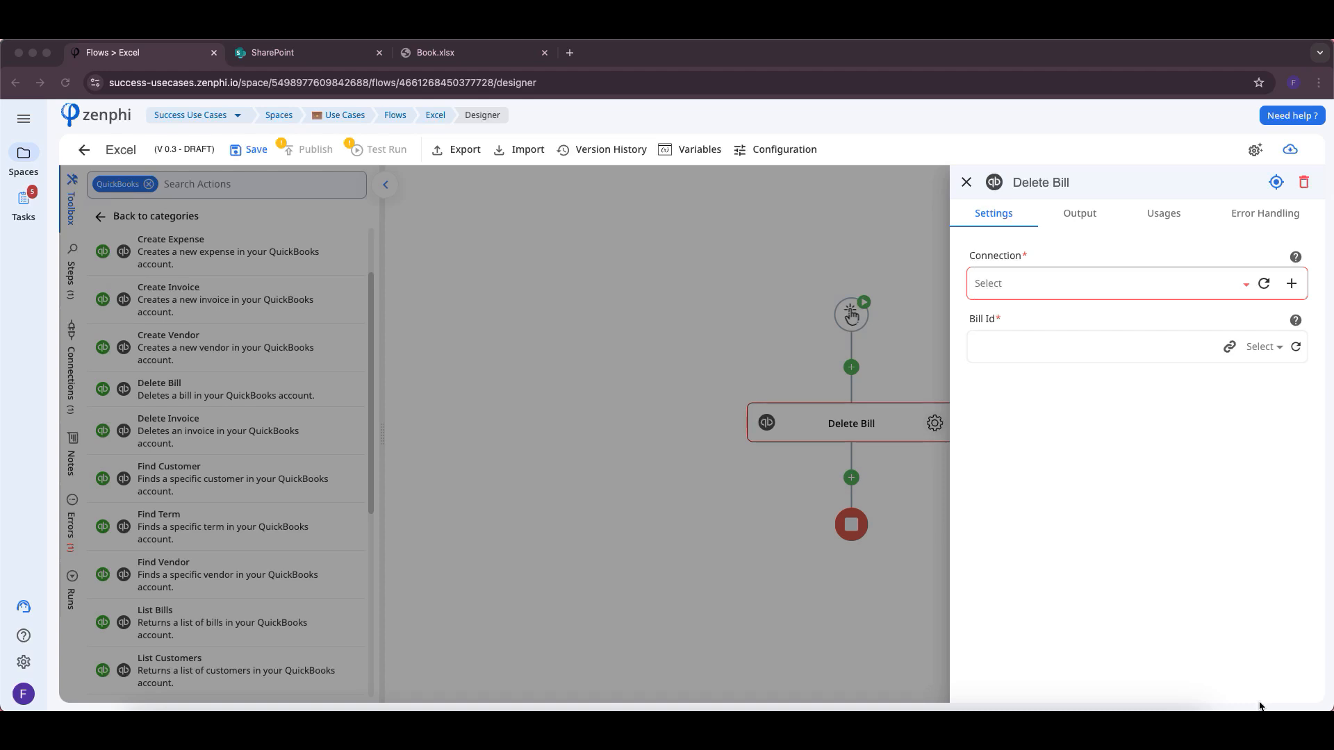
Close the Delete Bill settings and add a Delete Invoice step after the Delete Bill step.
click(1291, 343)
click(858, 449)
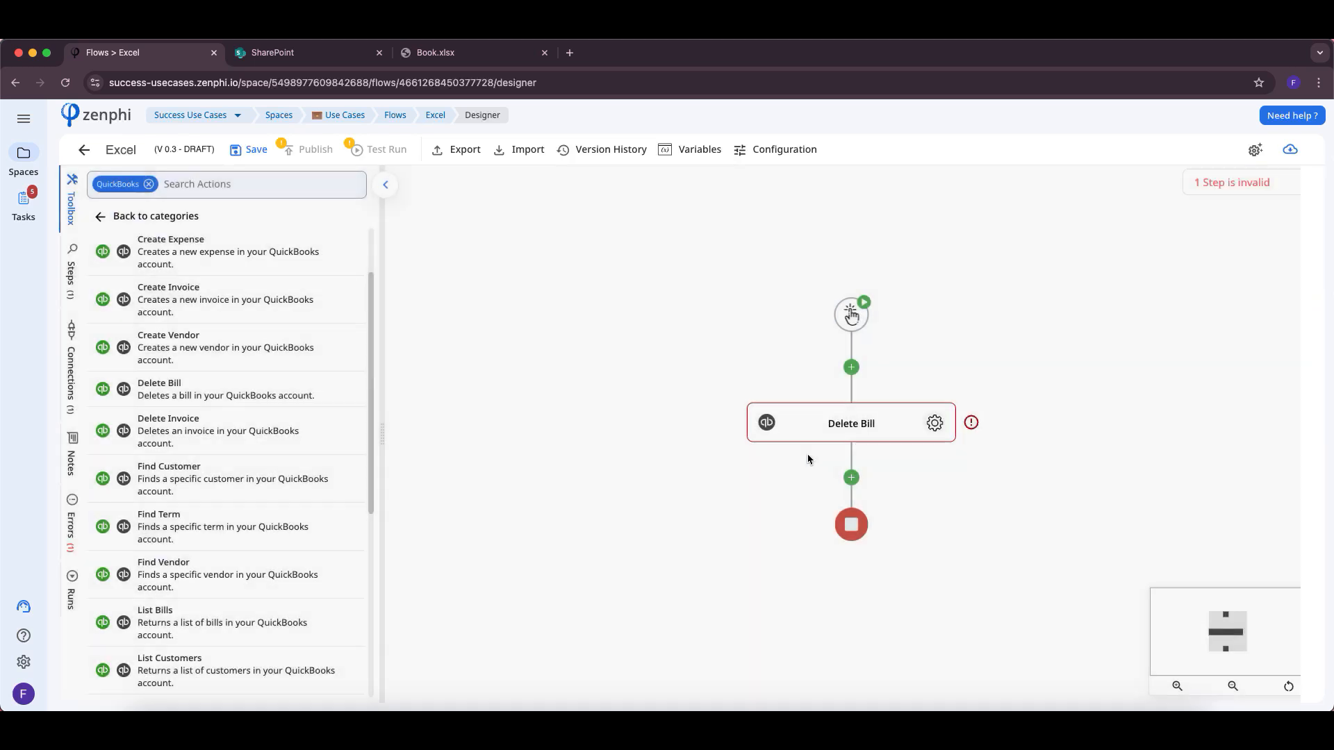
drag(271, 432, 883, 476)
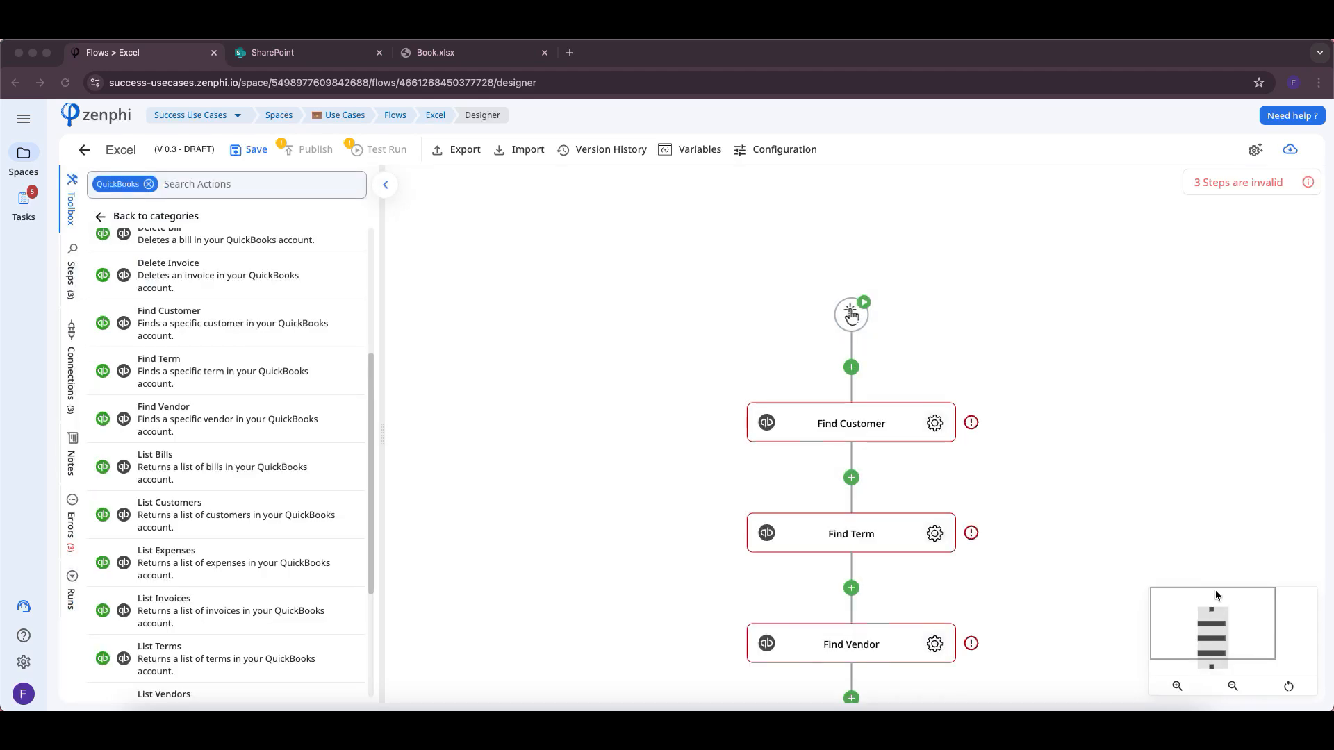
Open the Find Customer step's settings and read the help for the Pattern field.
scroll(1054, 480, down, 1)
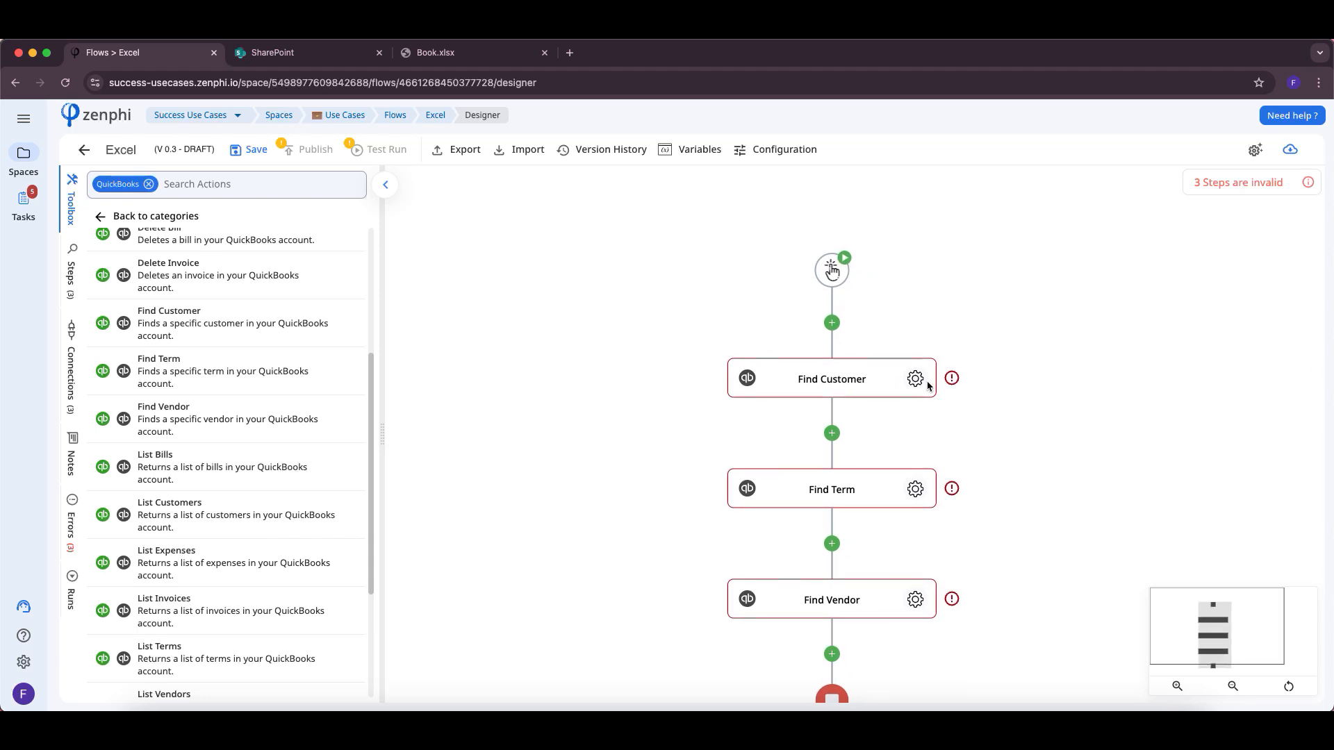
click(916, 378)
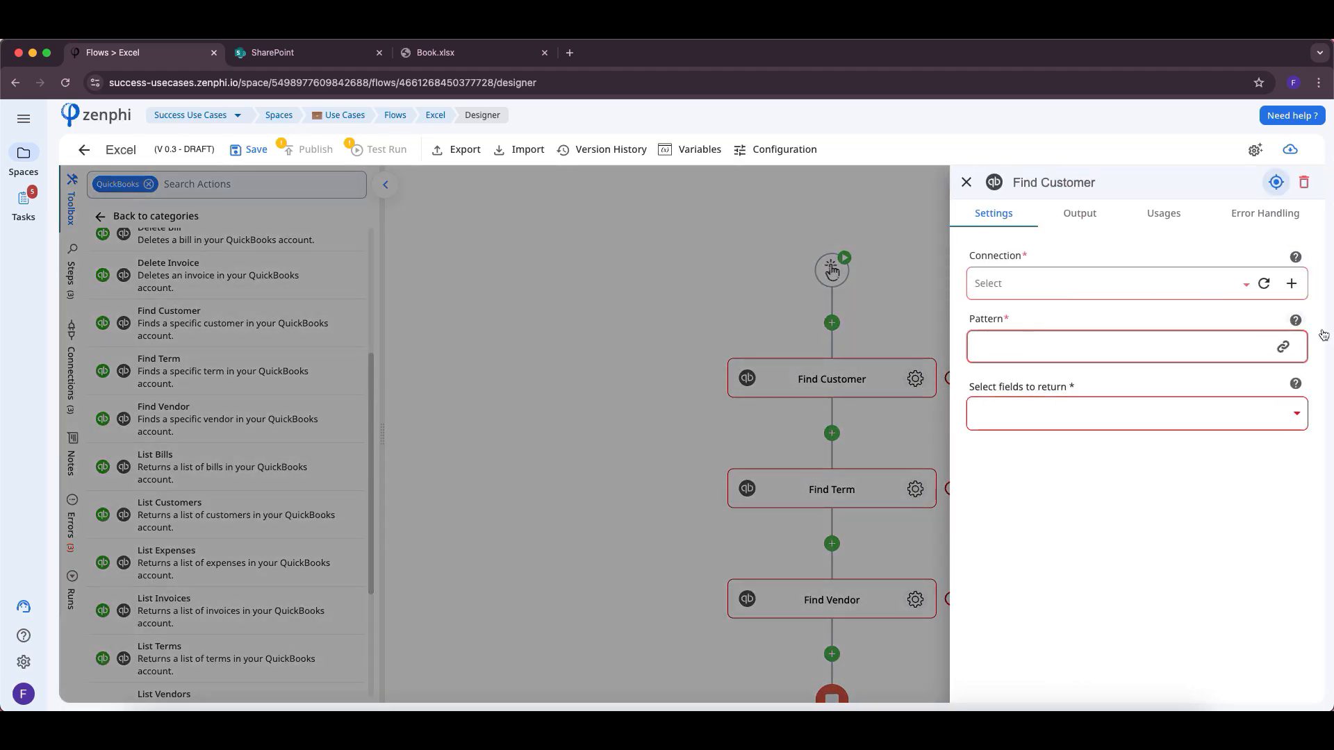
mouse_move(1297, 322)
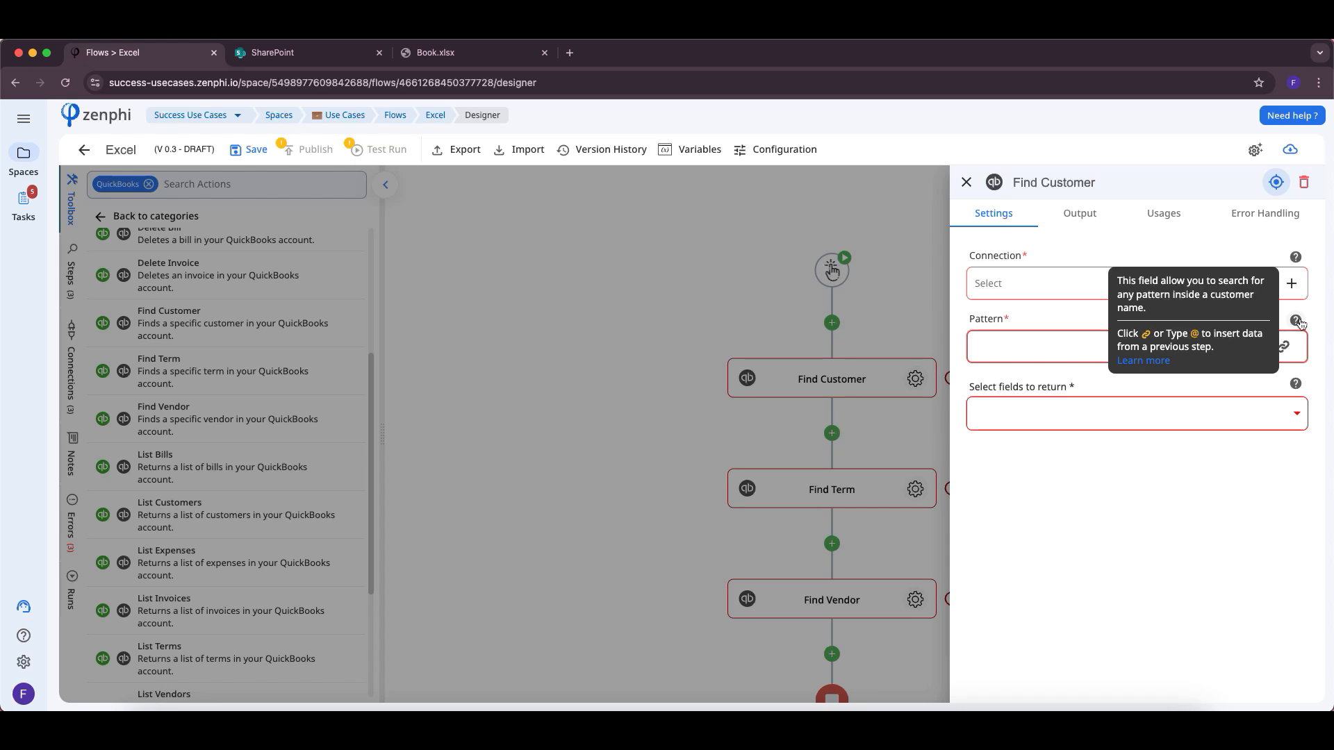
Look through the fields the Find Customer step can return and view its output.
click(1113, 410)
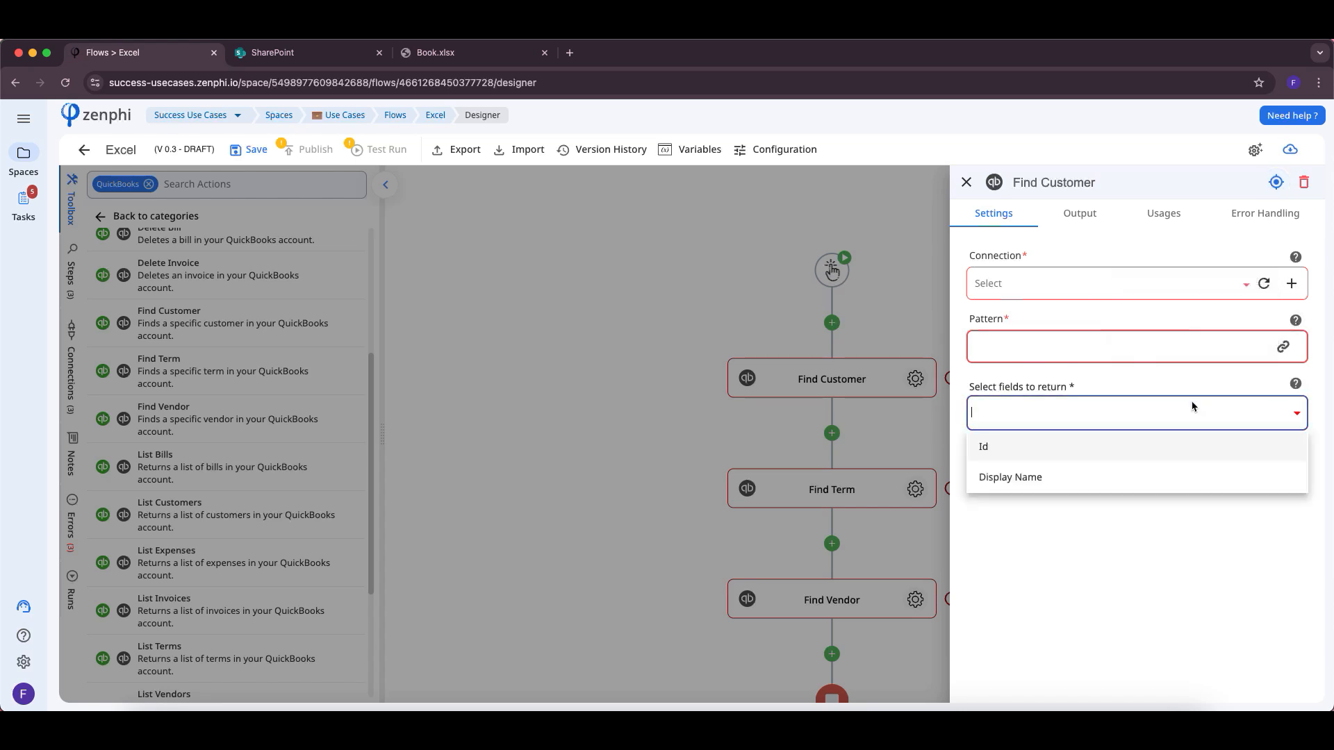
click(1083, 562)
click(1080, 213)
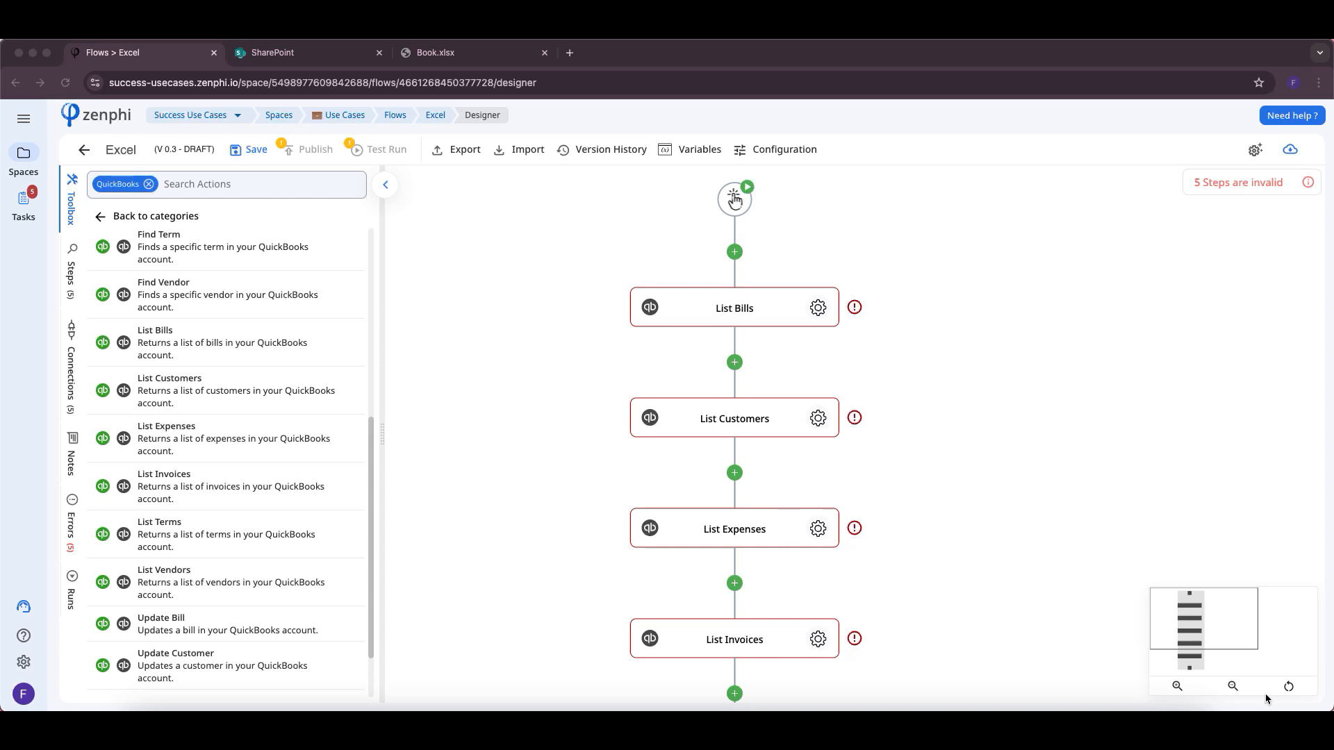
Open the List Bills step's settings, look through the Order By options and view its output.
click(819, 310)
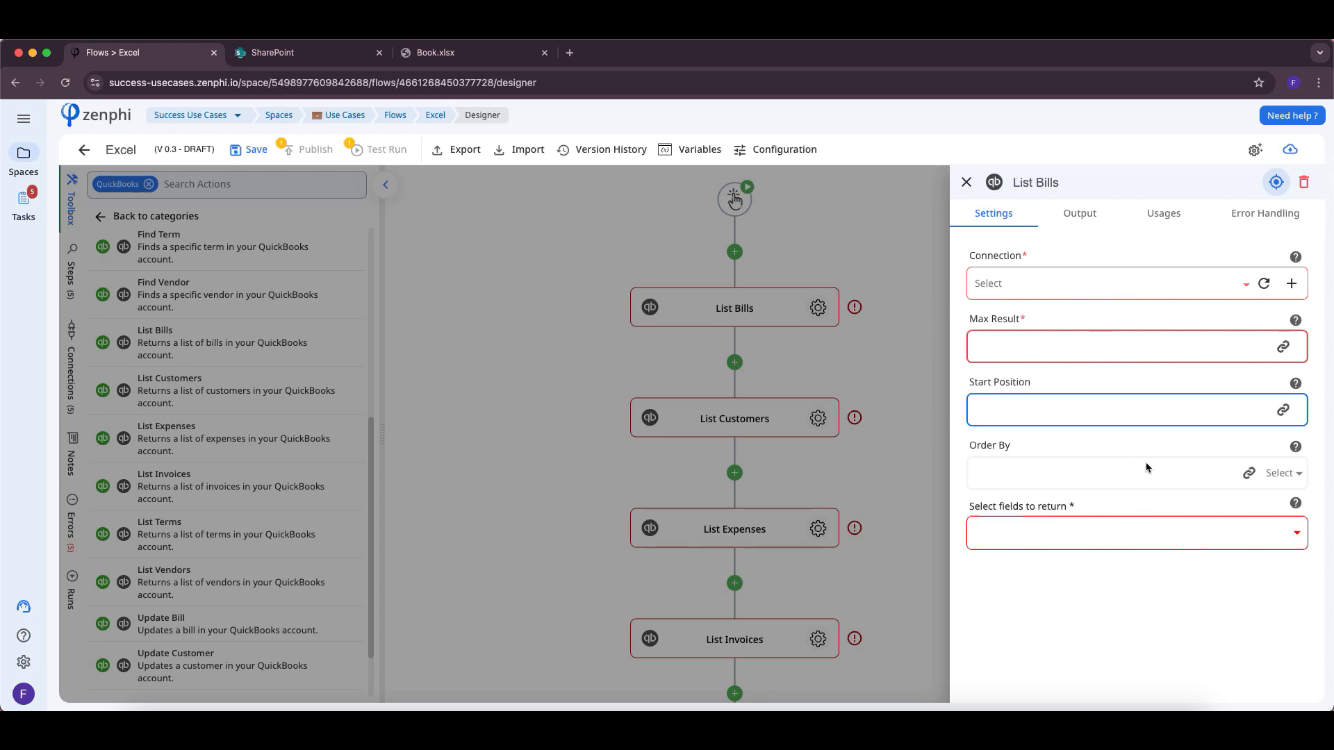
click(1282, 479)
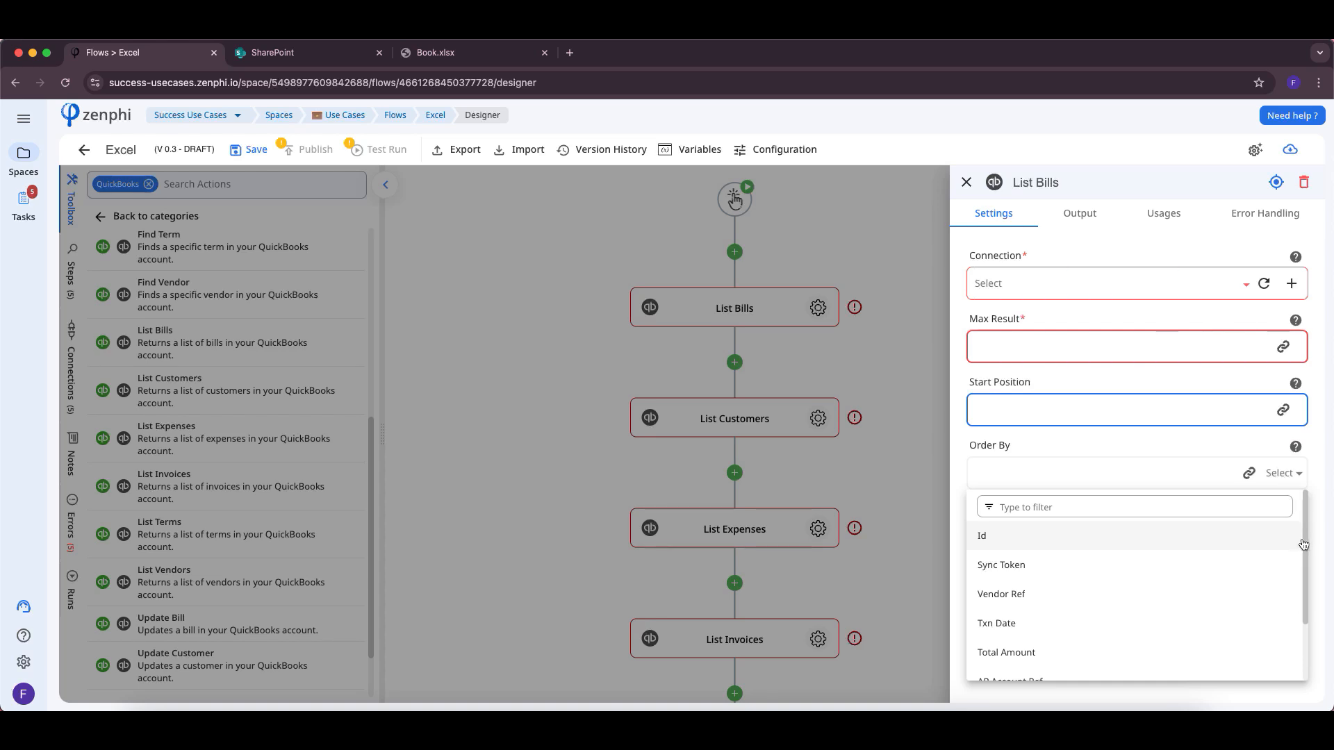
drag(1306, 546, 1306, 643)
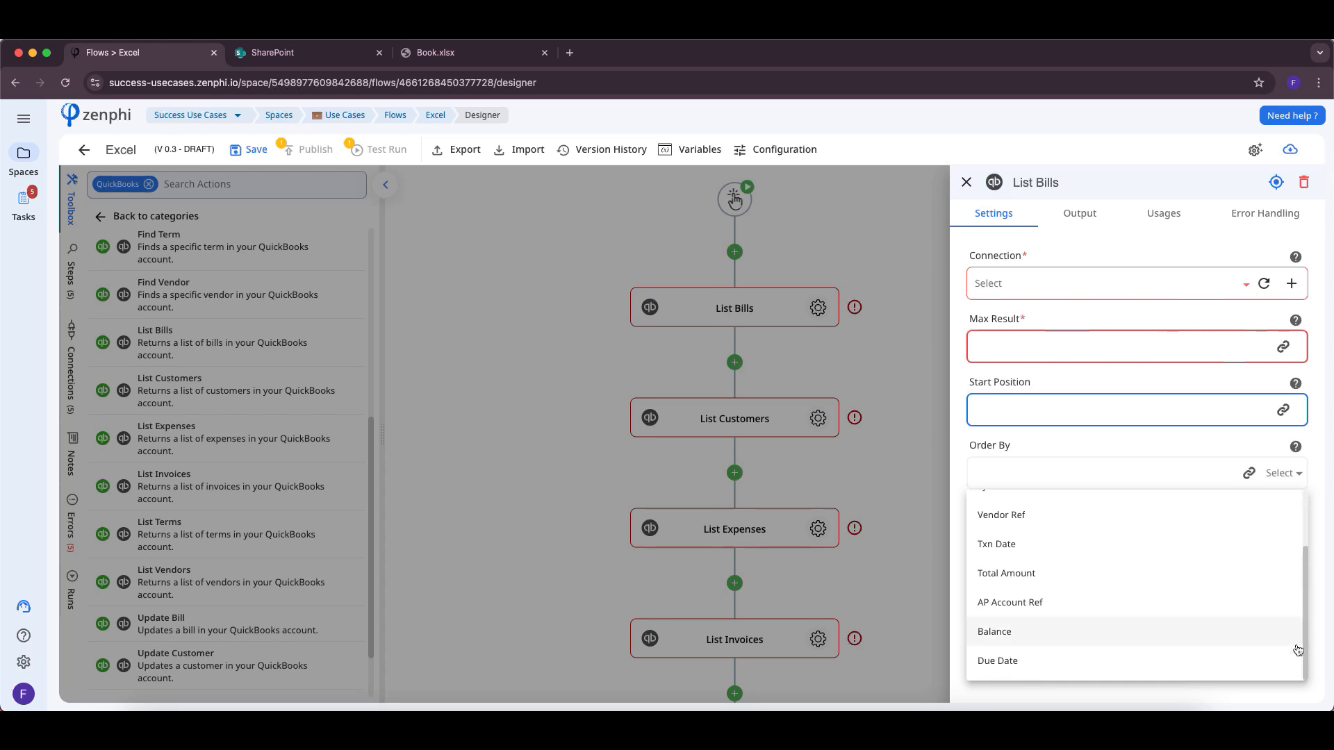
click(1274, 403)
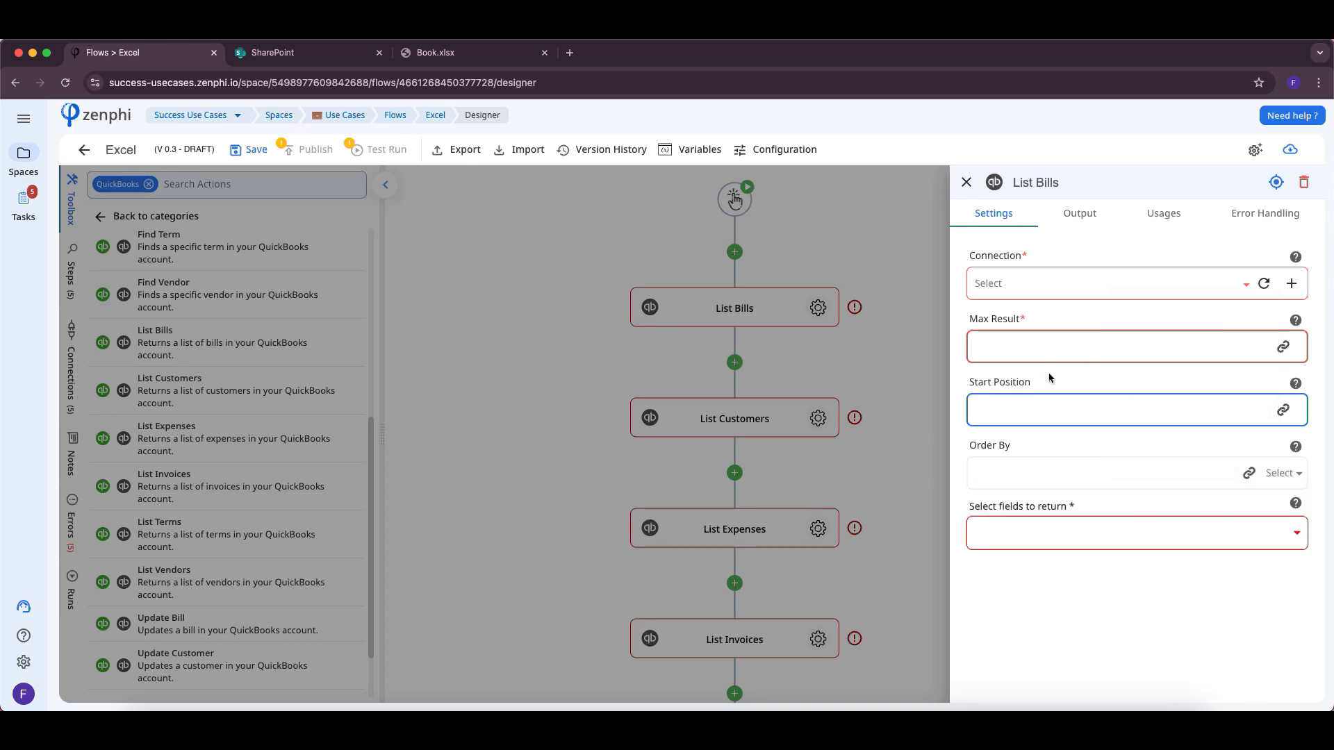
click(1064, 218)
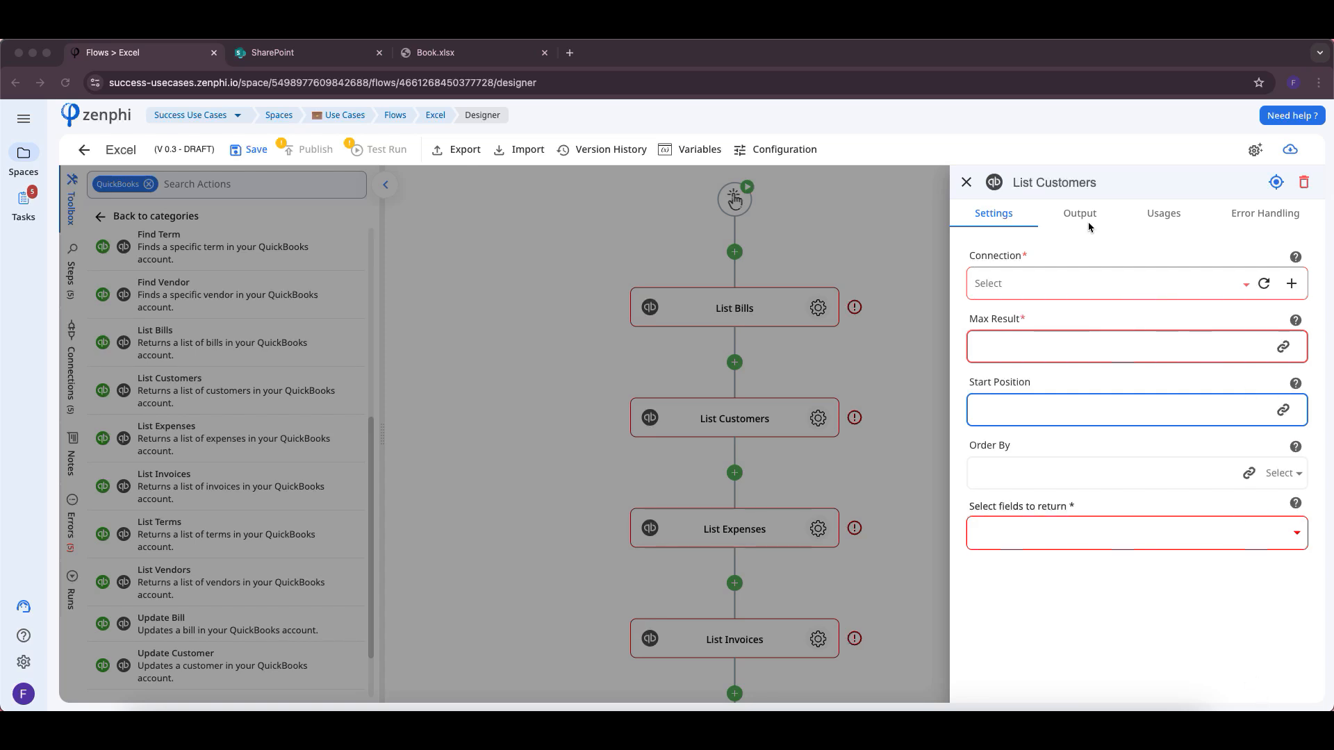
Look through the fields to return offered by the List Customers and List Expenses steps.
click(1143, 553)
click(1208, 532)
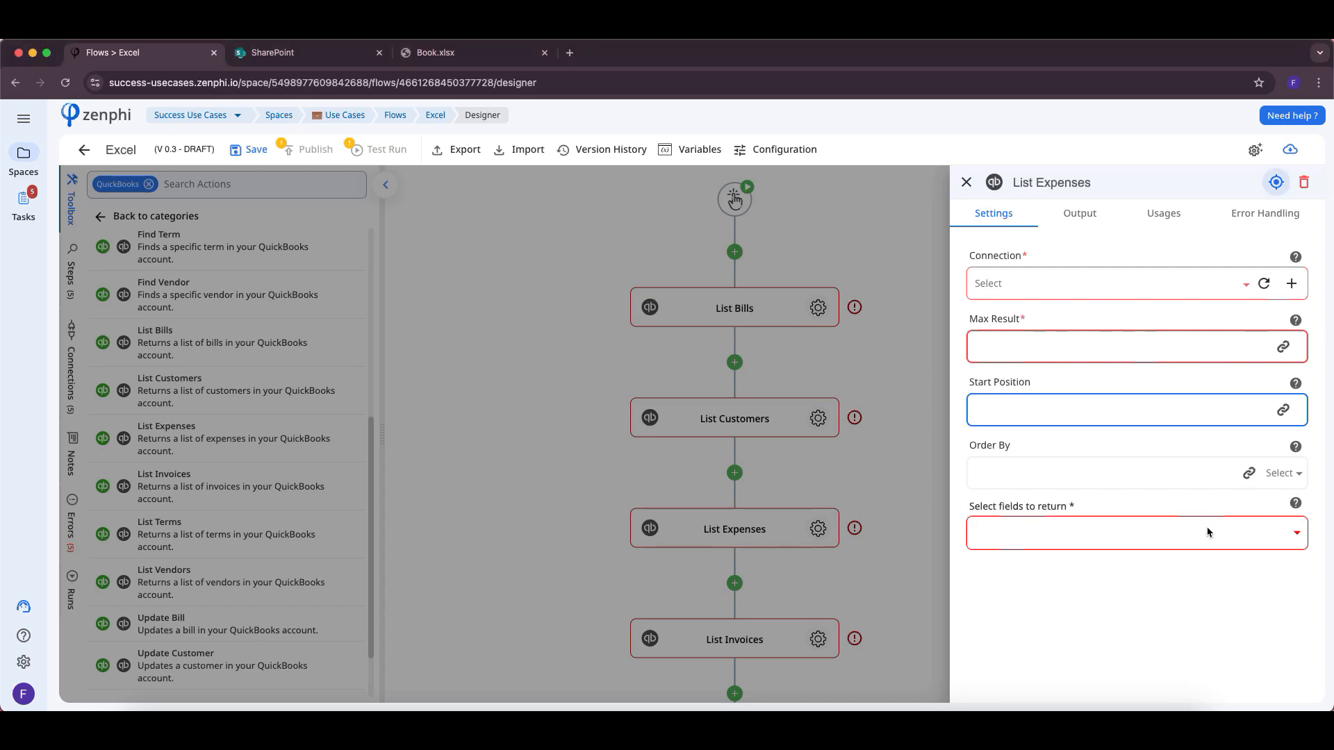
click(1208, 532)
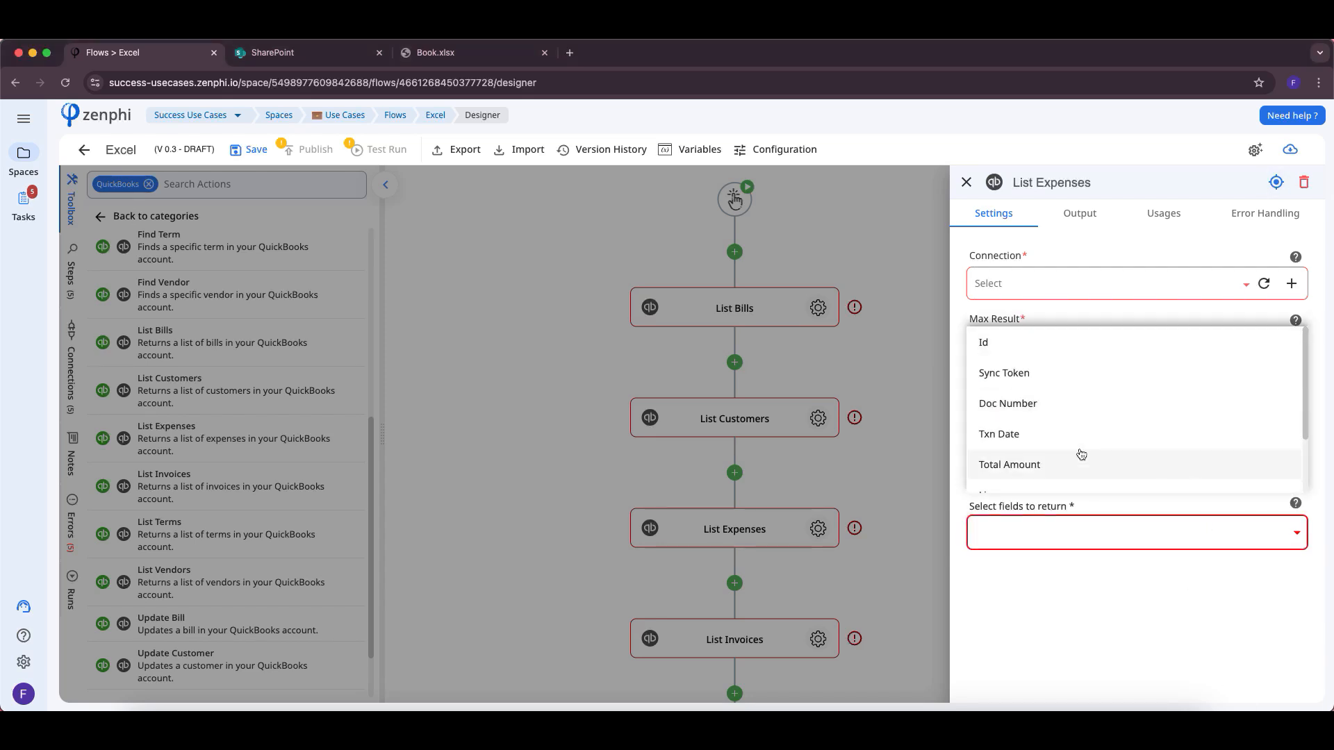
click(839, 506)
Review the List Invoices step's settings and the fields it can return.
click(839, 506)
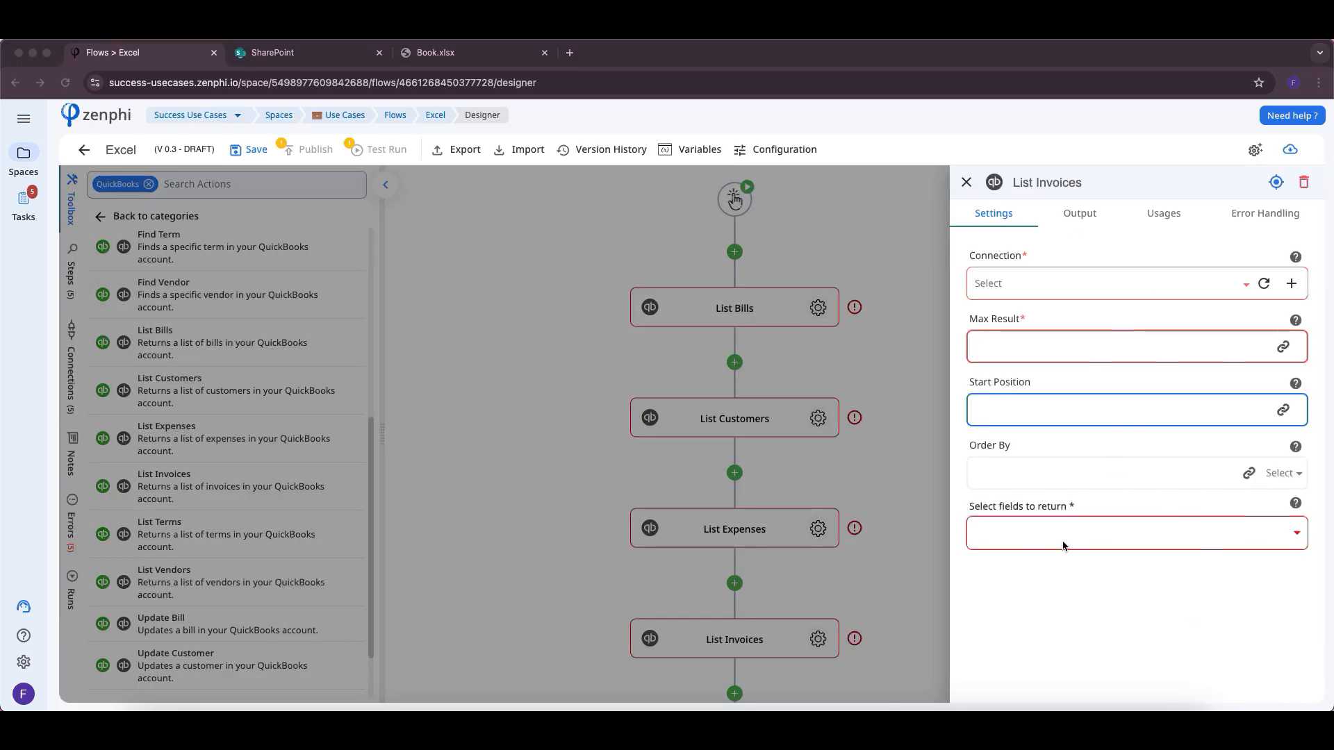
click(1042, 532)
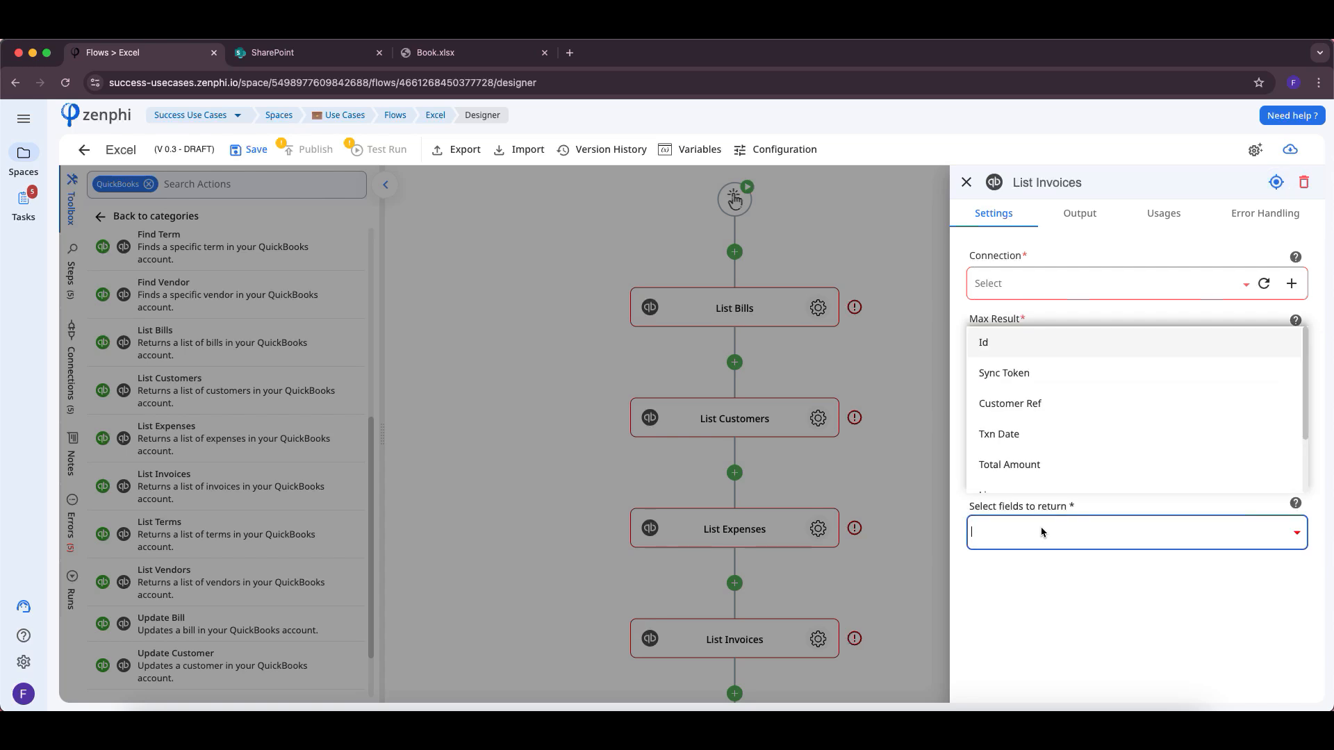
click(1169, 590)
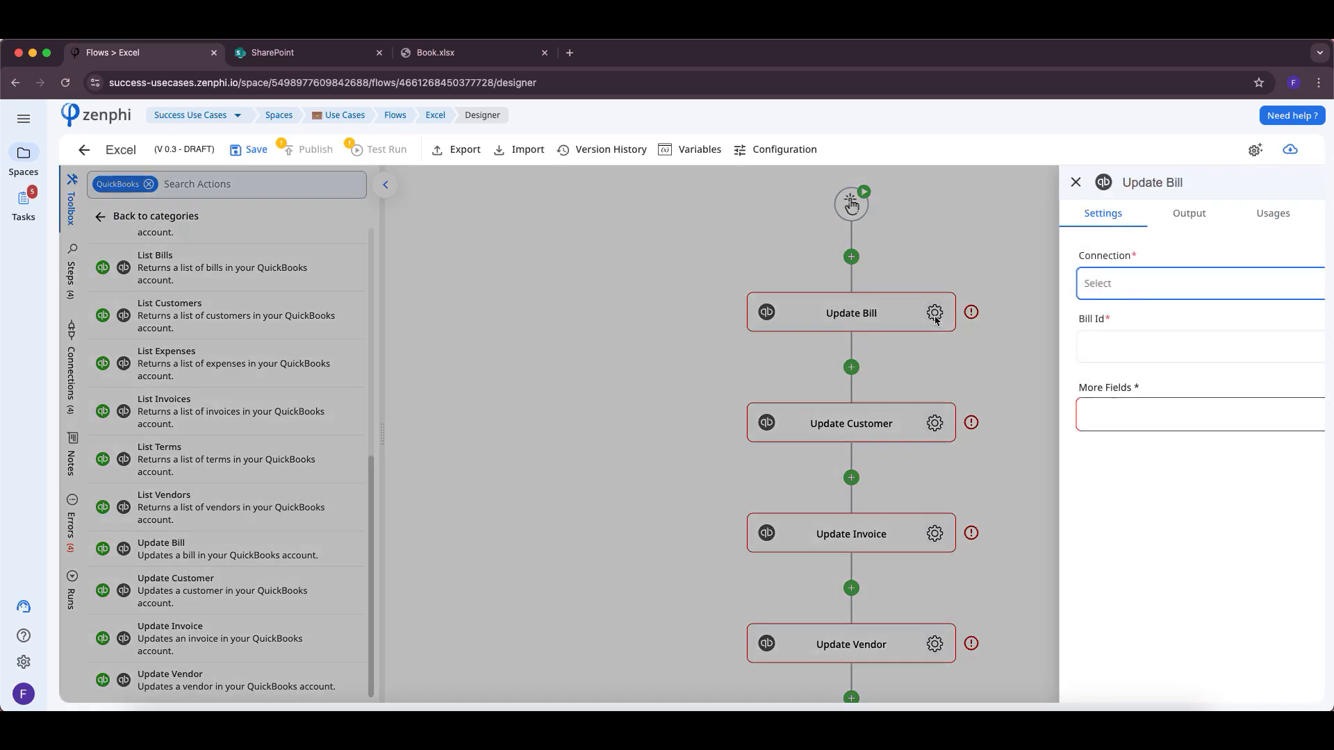
Open the Update Bill step's settings, read the help for Bill Id and check the More Fields options.
click(935, 316)
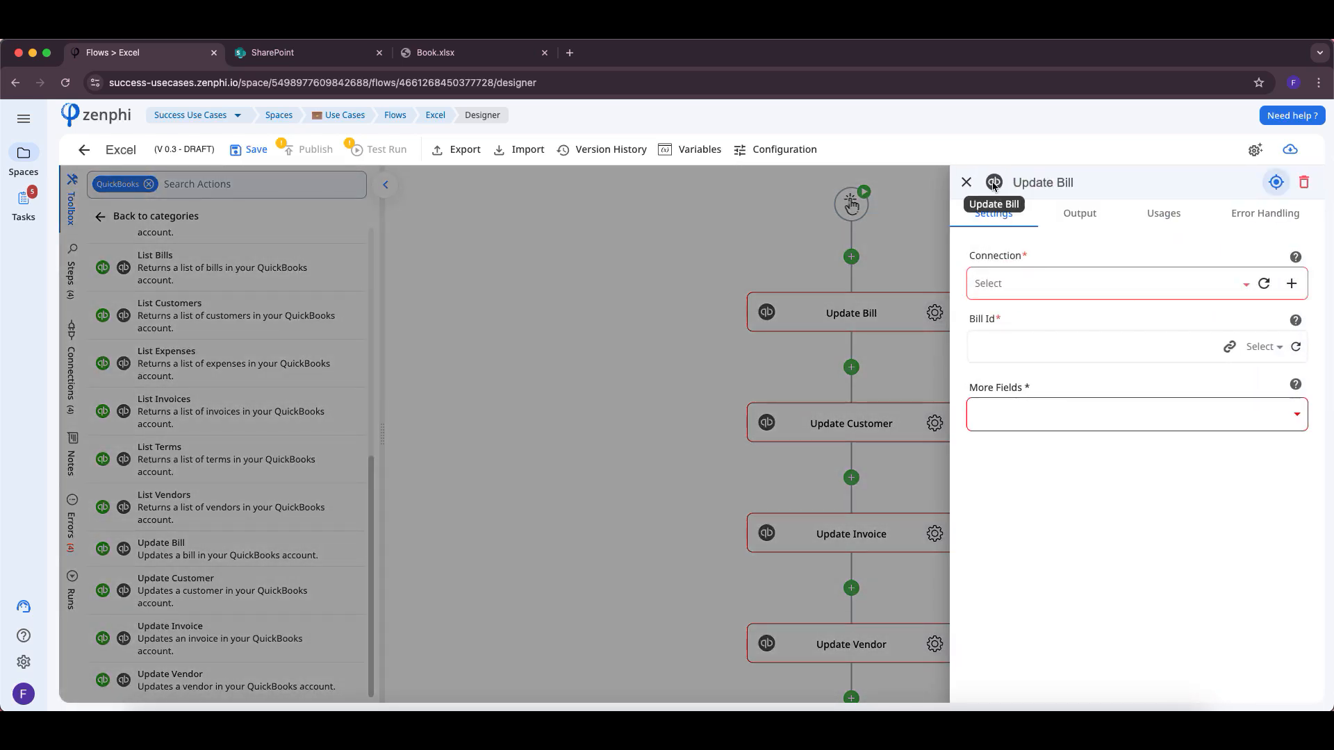
mouse_move(1297, 326)
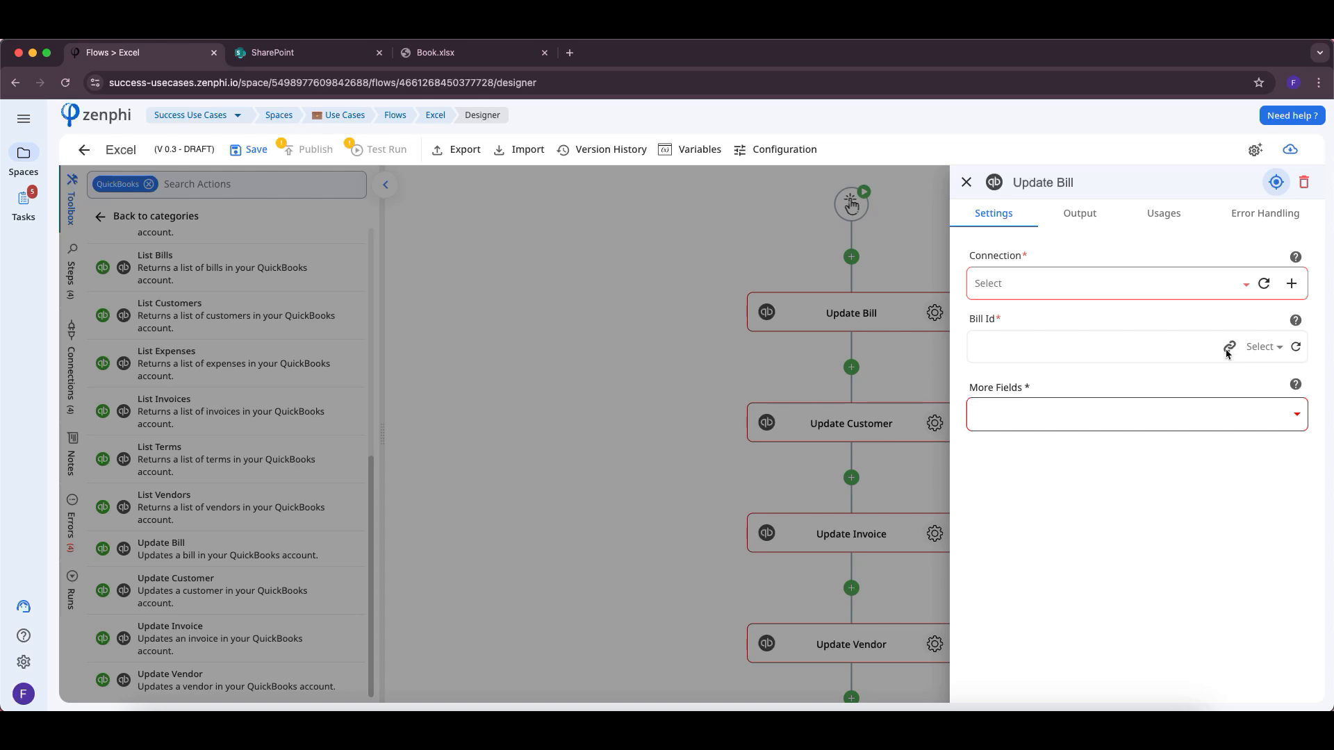
click(1114, 414)
Look through the More Fields options in the Update Invoice step's settings.
click(1188, 423)
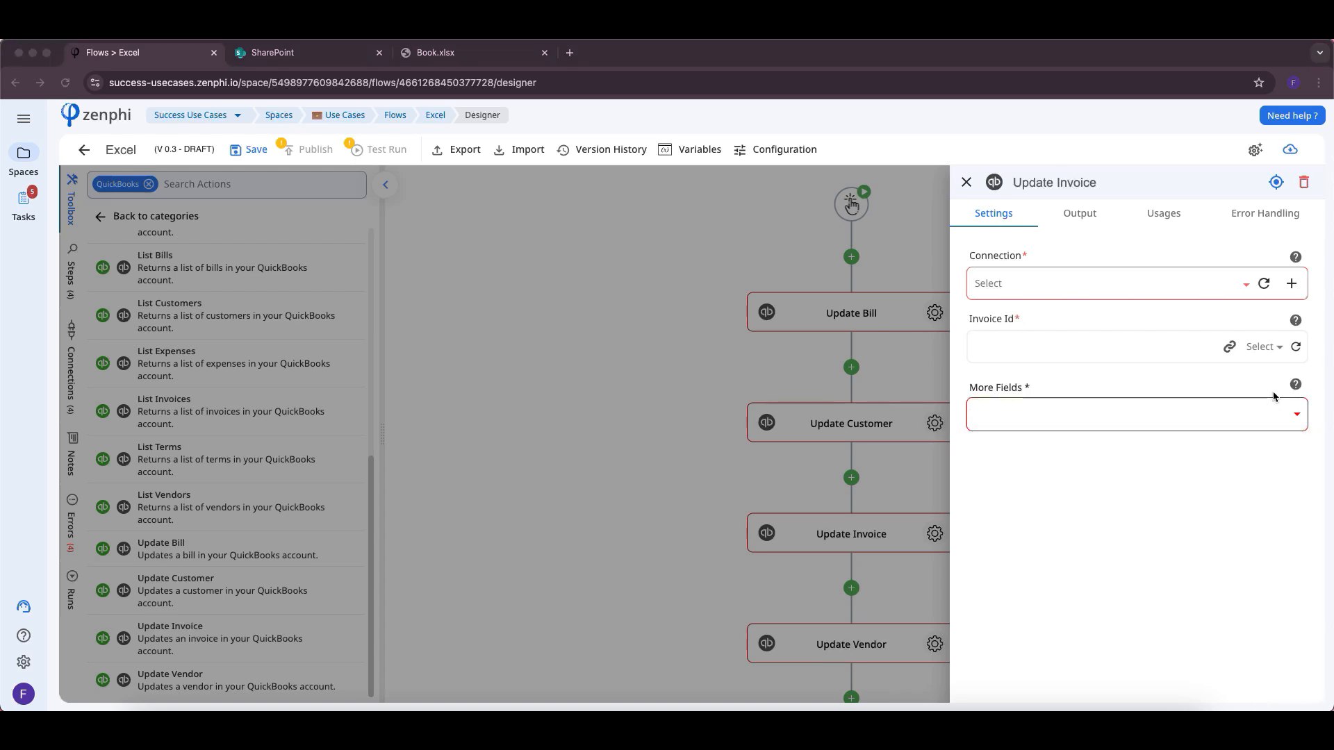
click(1189, 425)
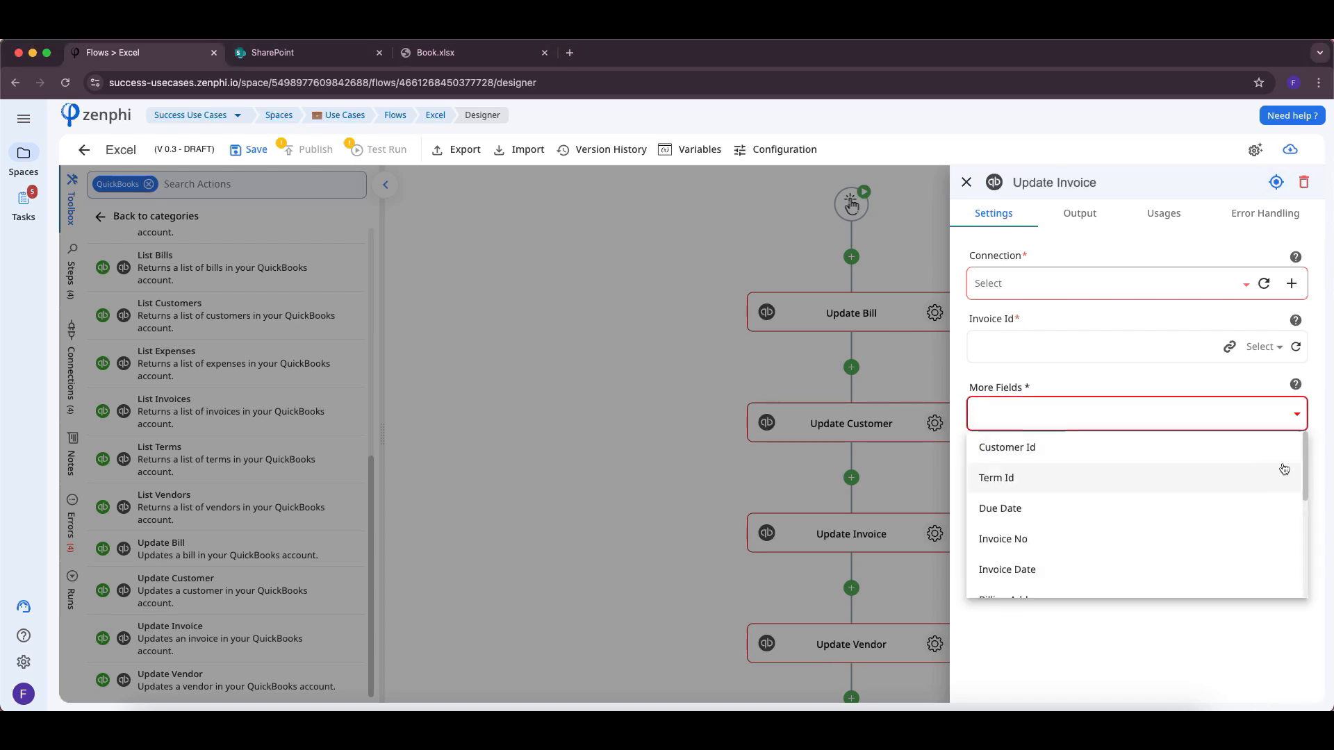
drag(1307, 458, 1307, 581)
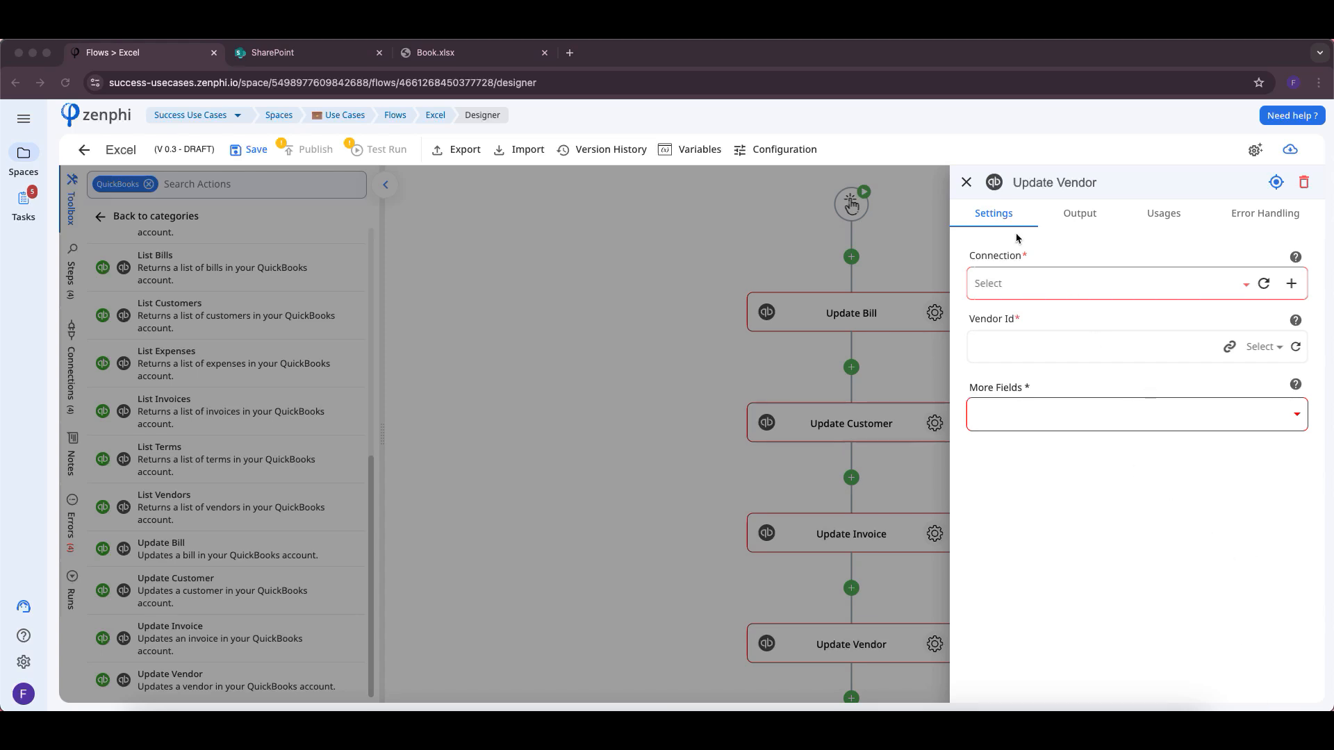
Look through the More Fields options in the Update Vendor step's settings.
click(991, 187)
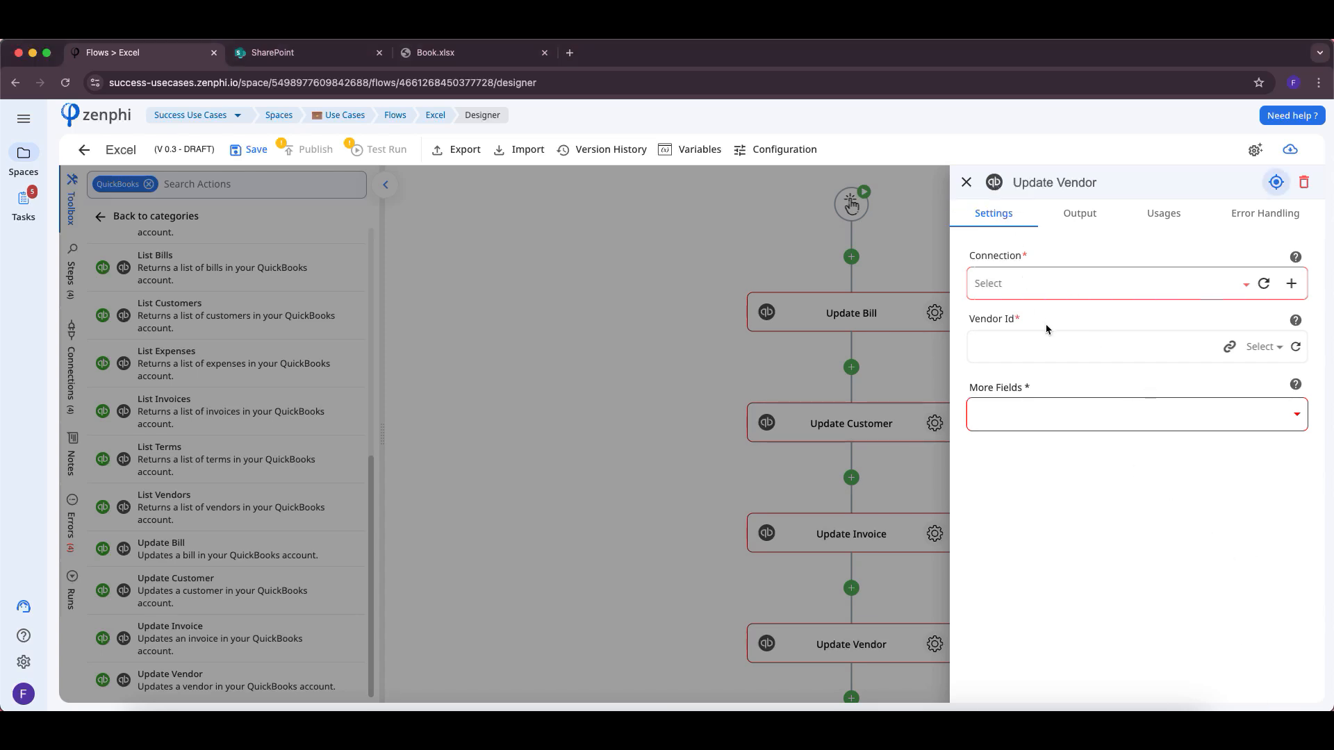
click(1071, 412)
drag(1306, 452, 1294, 494)
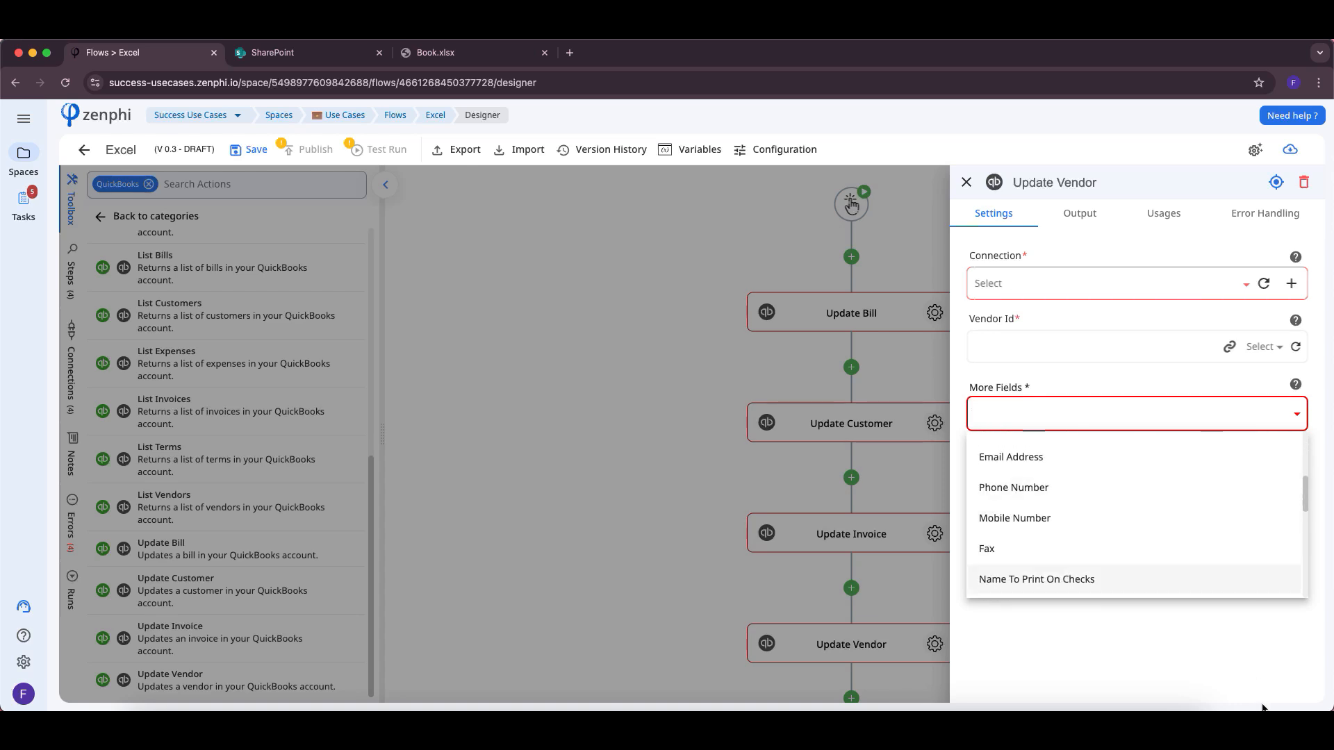